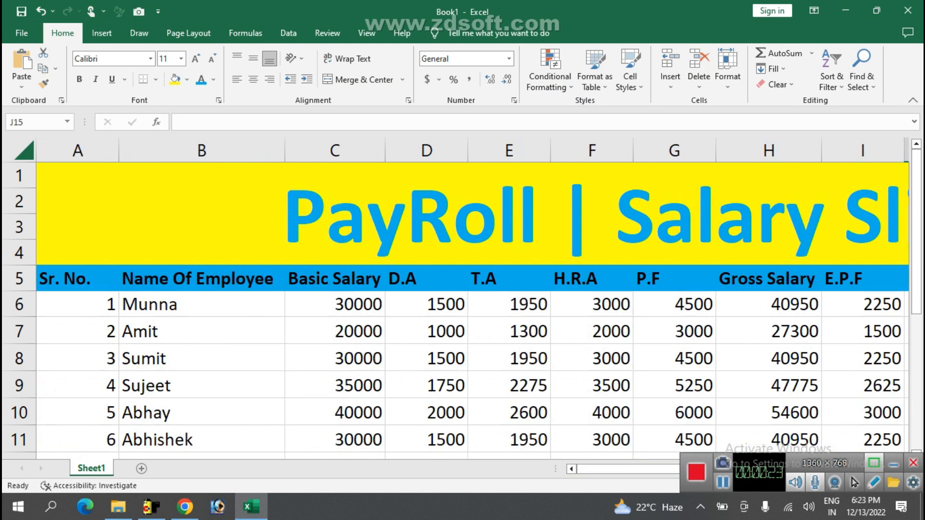
pyautogui.moveTo(626, 469); pyautogui.dragTo(648, 469)
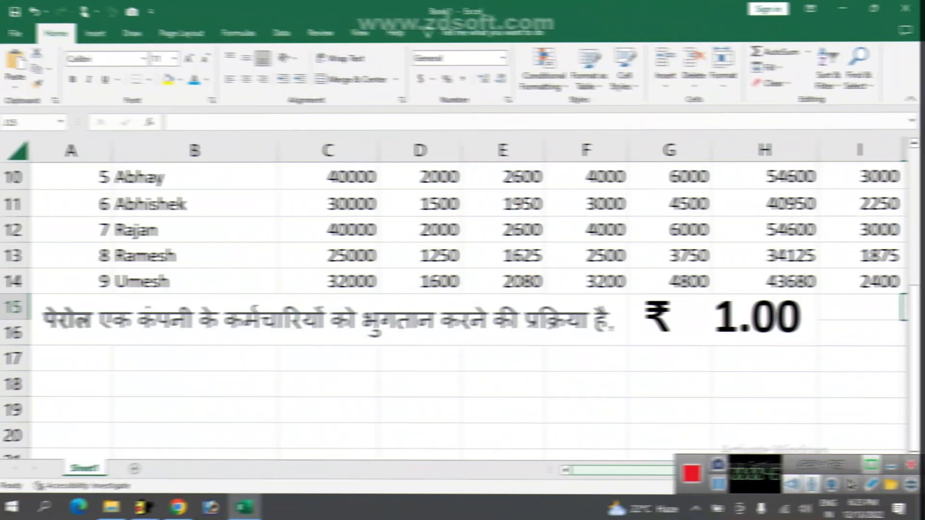
pyautogui.moveTo(617, 469); pyautogui.dragTo(639, 468)
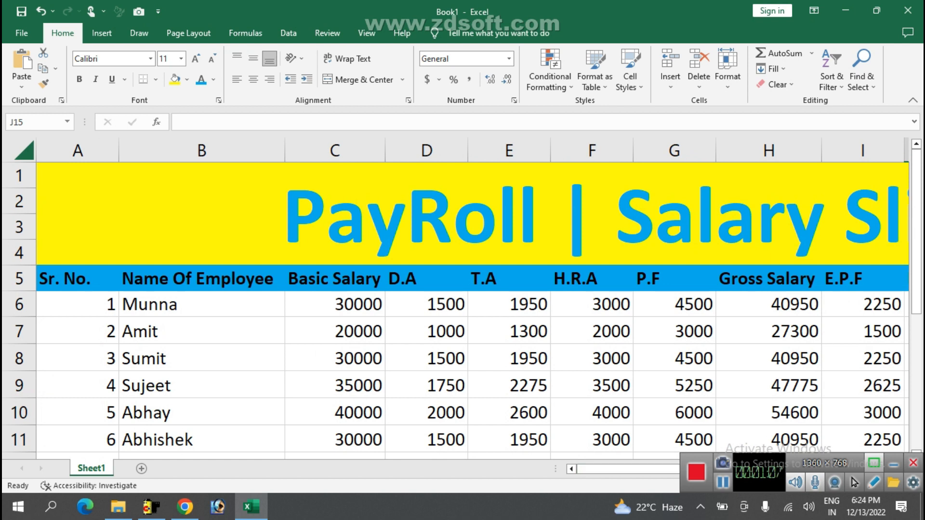
pyautogui.click(894, 464)
pyautogui.moveTo(653, 468)
pyautogui.mouseDown()
pyautogui.moveTo(738, 469)
pyautogui.moveTo(652, 469)
pyautogui.mouseUp()
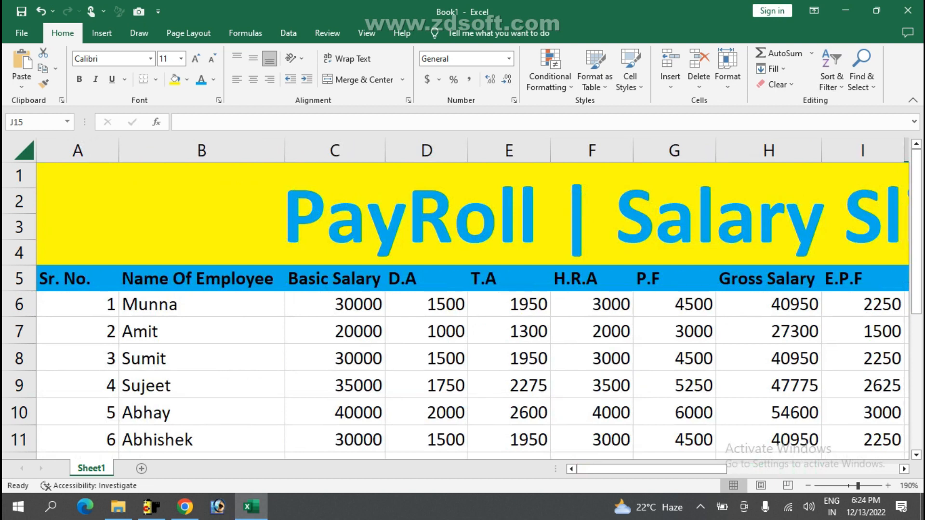
# Step: Show the FIIT Info YouTube channel's videos in Chrome and return to the payroll workbook in Excel
pyautogui.click(846, 11)
pyautogui.click(184, 506)
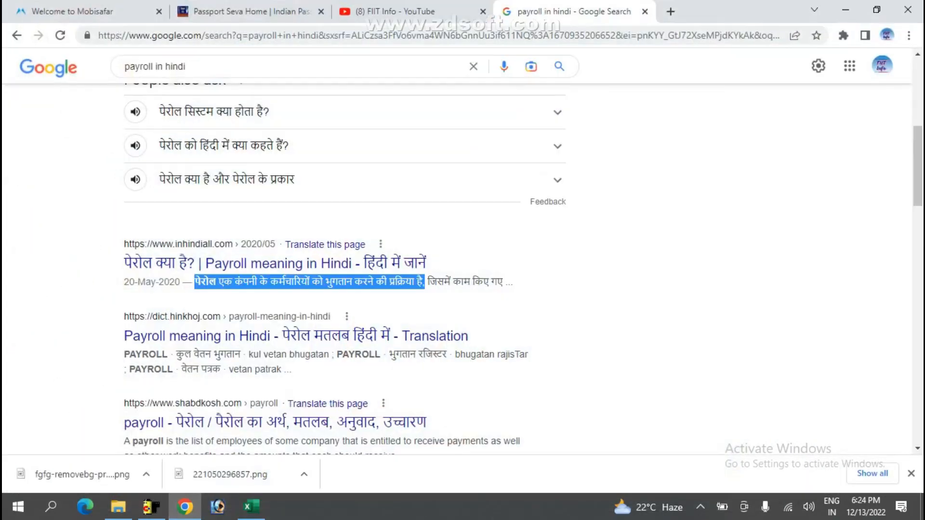
pyautogui.click(405, 11)
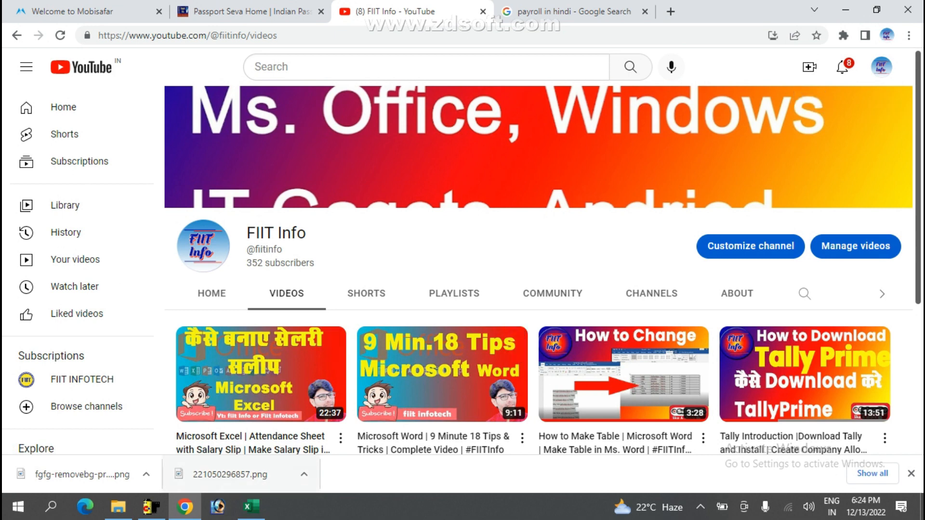
pyautogui.click(251, 507)
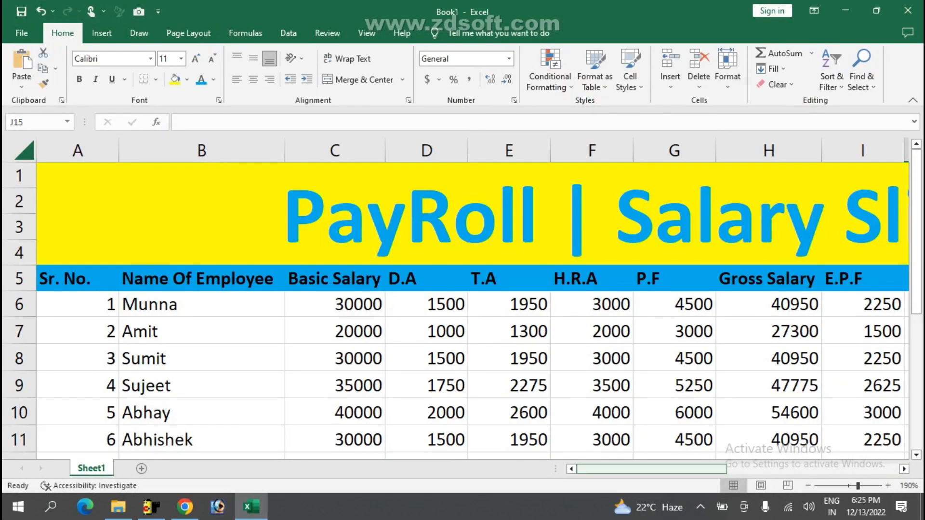
# Step: Examine the whole payroll table at 130% zoom, including the Hindi payroll definition, the rupee cell and the salary figures
pyautogui.moveTo(651, 469)
pyautogui.mouseDown()
pyautogui.moveTo(721, 469)
pyautogui.moveTo(651, 469)
pyautogui.mouseUp()
pyautogui.scroll(-1, 463, 309)
pyautogui.scroll(-2, 462, 308)
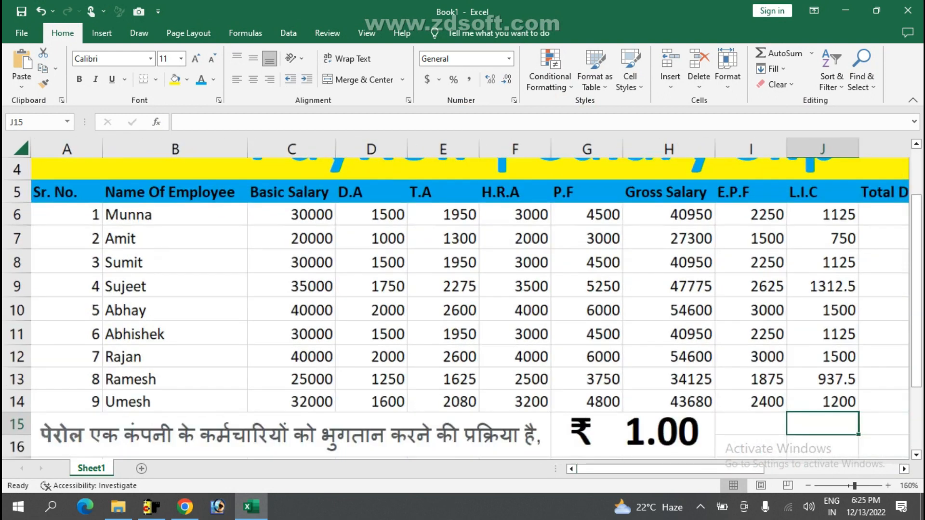
pyautogui.scroll(1, 462, 308)
pyautogui.scroll(-1, 462, 308)
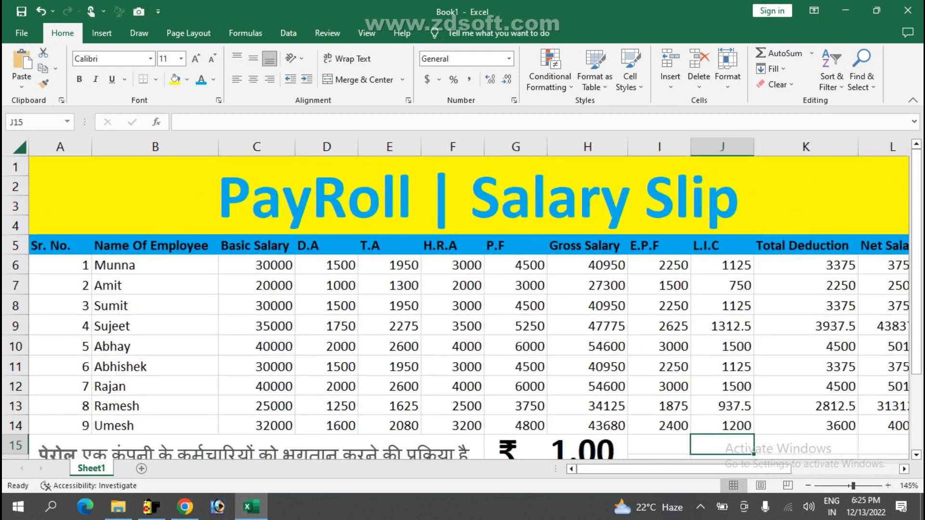
pyautogui.scroll(-1, 462, 309)
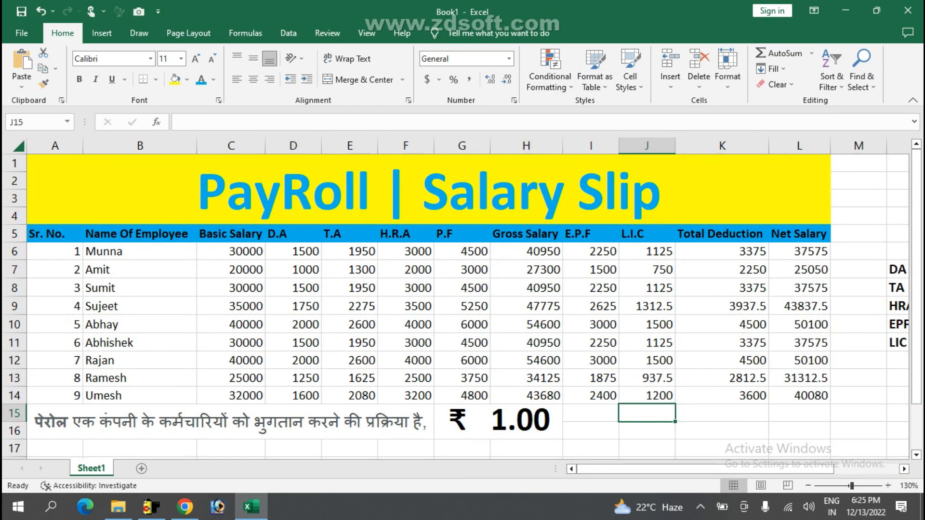
pyautogui.click(230, 422)
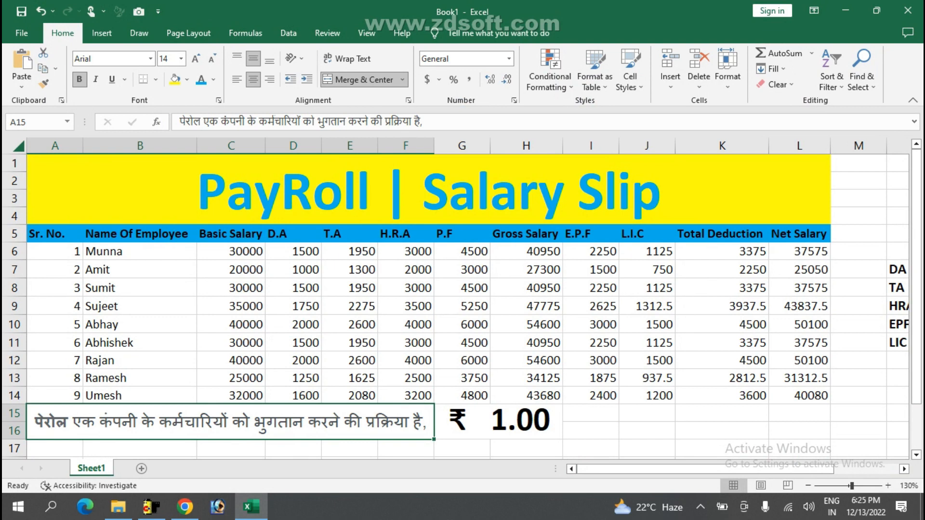
pyautogui.click(499, 422)
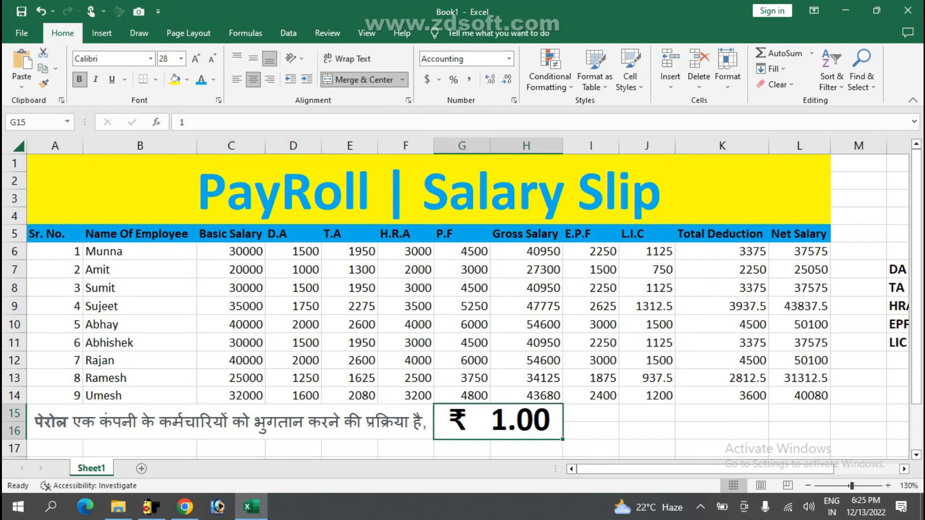
pyautogui.moveTo(230, 251); pyautogui.dragTo(800, 396)
# Step: Examine the abbreviation legend in N7:O11, going through the DA, TA, HRA, EPF and LIC entries and their full names
pyautogui.moveTo(598, 469); pyautogui.dragTo(663, 469)
pyautogui.click(674, 269)
pyautogui.press('Down')
pyautogui.press('Down')
pyautogui.press('Down')
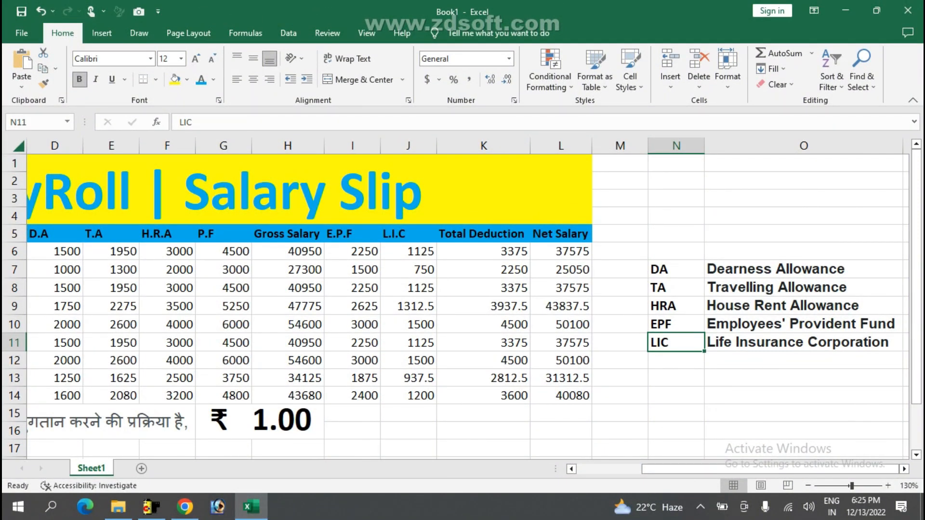
pyautogui.press('Up')
pyautogui.press('Up')
pyautogui.press('Up')
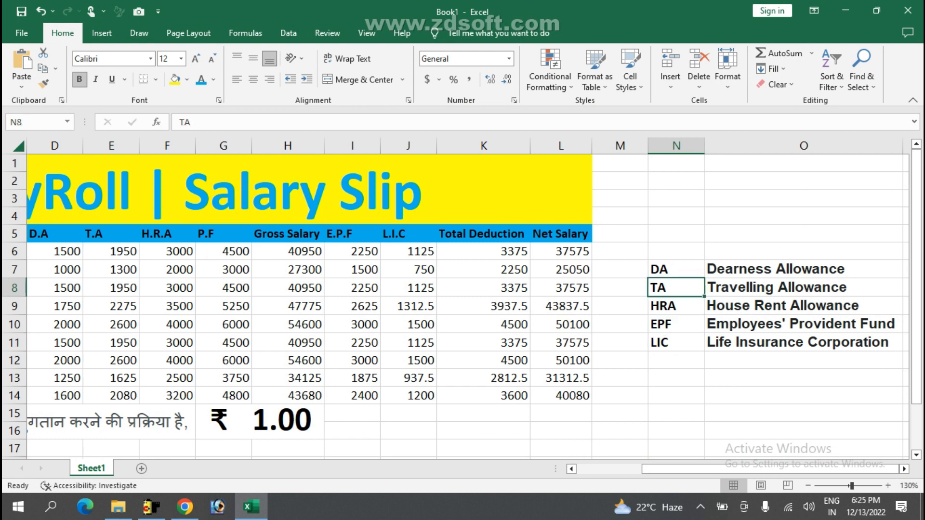
pyautogui.press('Down')
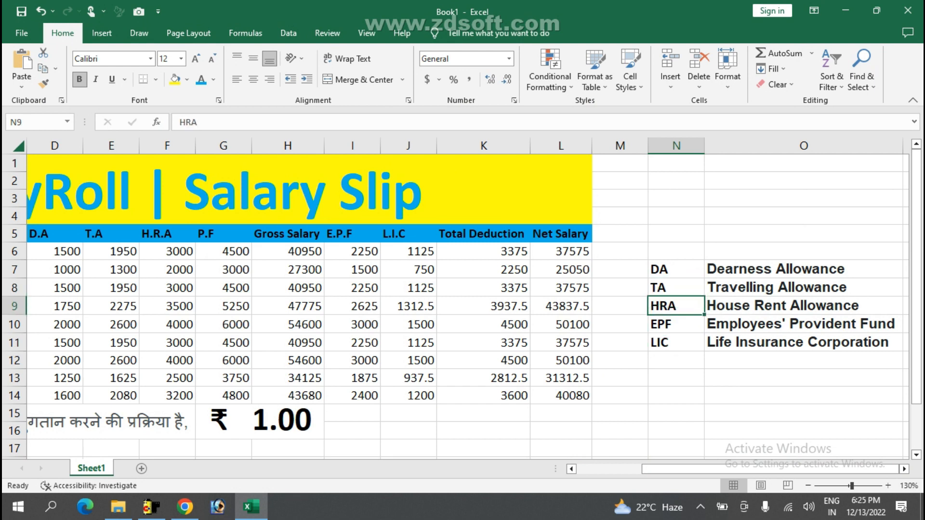
pyautogui.press('Down')
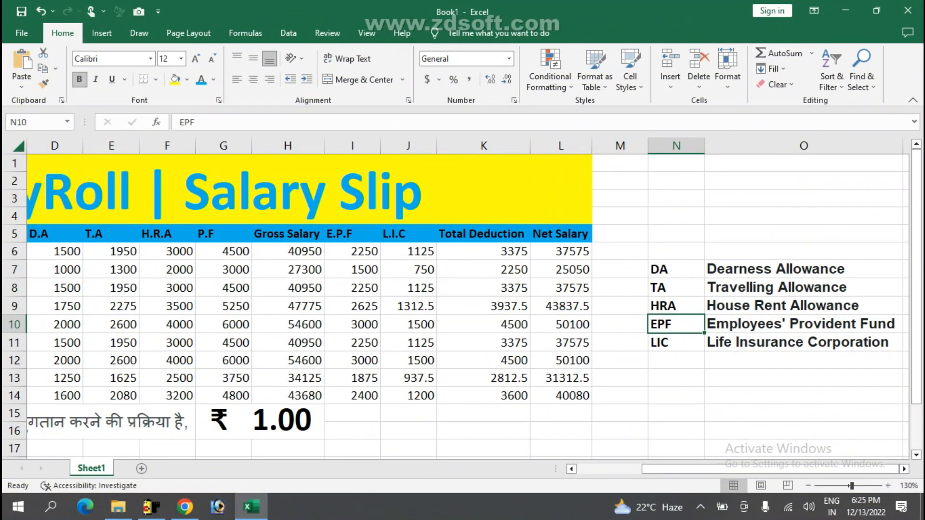
pyautogui.press('Down')
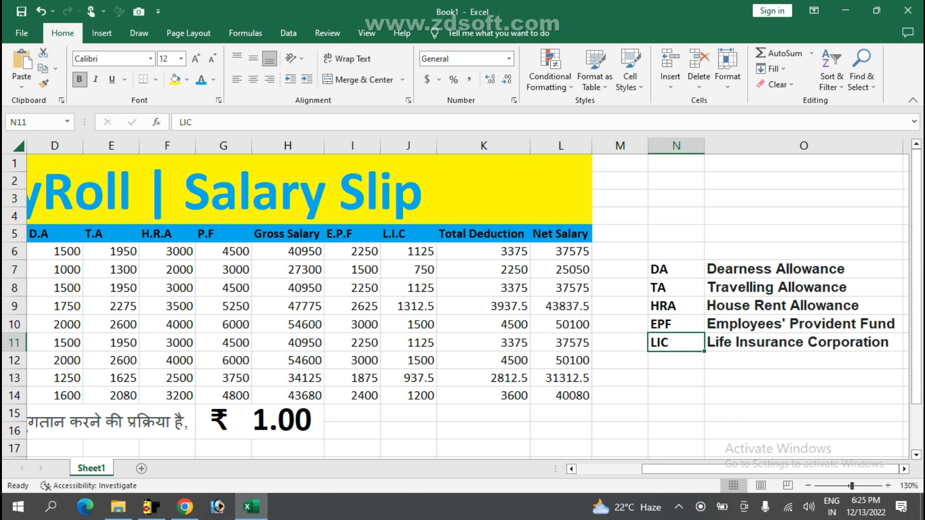
pyautogui.hotkey('ctrl', 'Up')
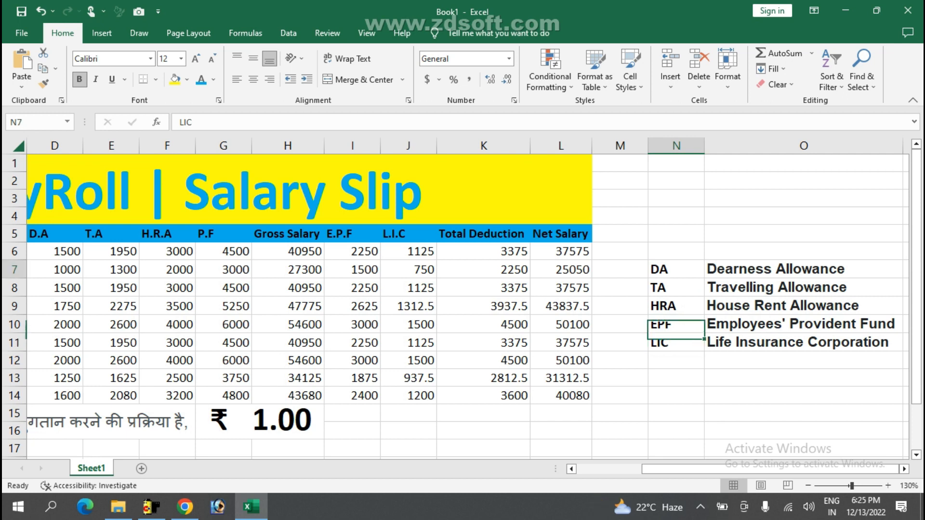
pyautogui.hotkey('ctrl', 'shift', 'Down')
pyautogui.hotkey('shift', 'Right')
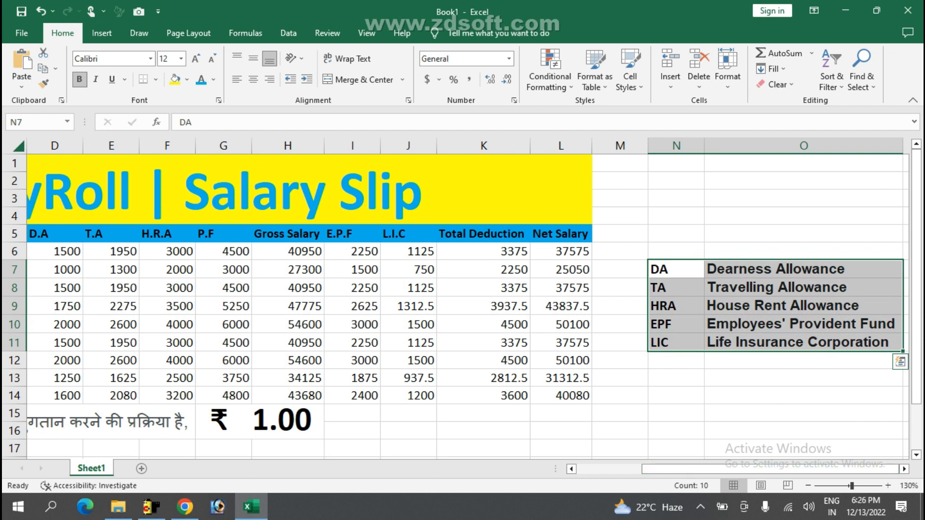
# Step: Review the deduction columns and the Basic Salary column of the payroll table
pyautogui.moveTo(675, 469); pyautogui.dragTo(626, 470)
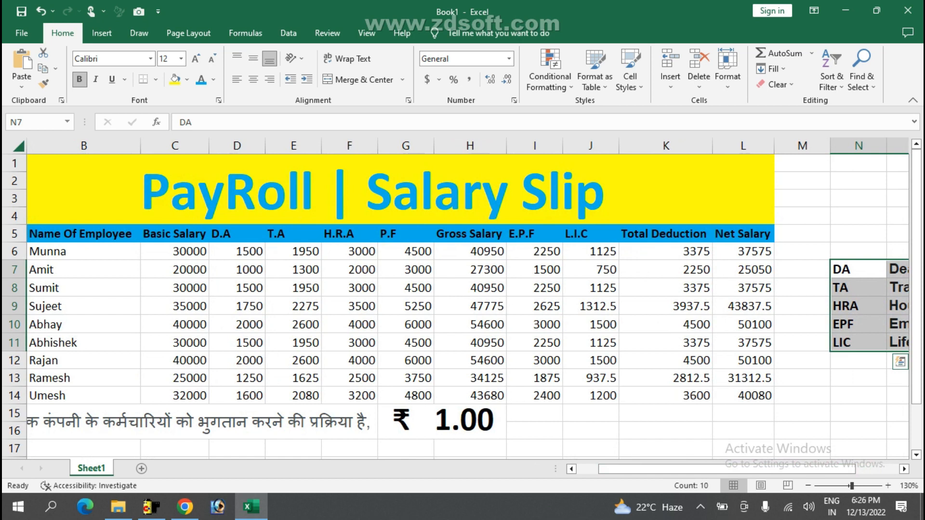
pyautogui.moveTo(626, 469)
pyautogui.mouseDown()
pyautogui.moveTo(612, 469)
pyautogui.moveTo(627, 469)
pyautogui.mouseUp()
pyautogui.moveTo(535, 251); pyautogui.dragTo(674, 307)
pyautogui.moveTo(174, 251); pyautogui.dragTo(175, 395)
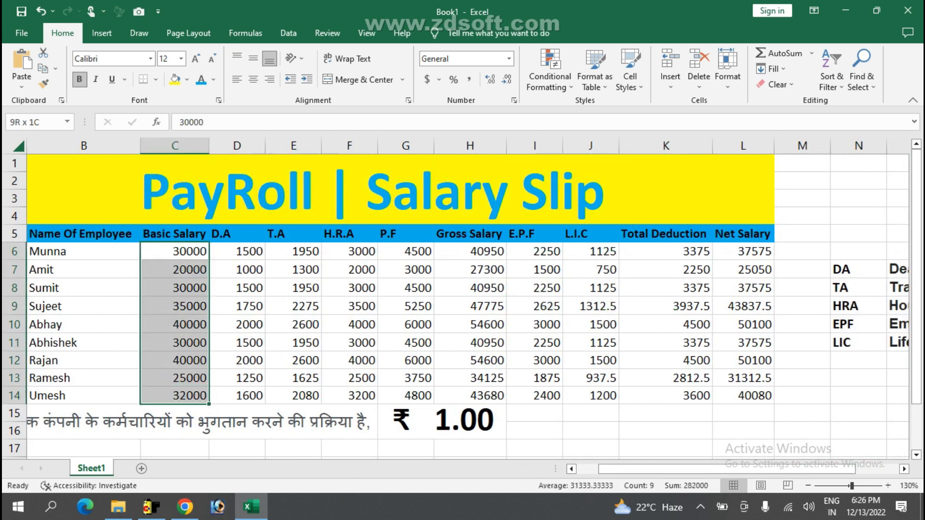
# Step: Clear the calculated values from D.A through Net Salary for all employees, D6:L14
pyautogui.moveTo(236, 251); pyautogui.dragTo(742, 396)
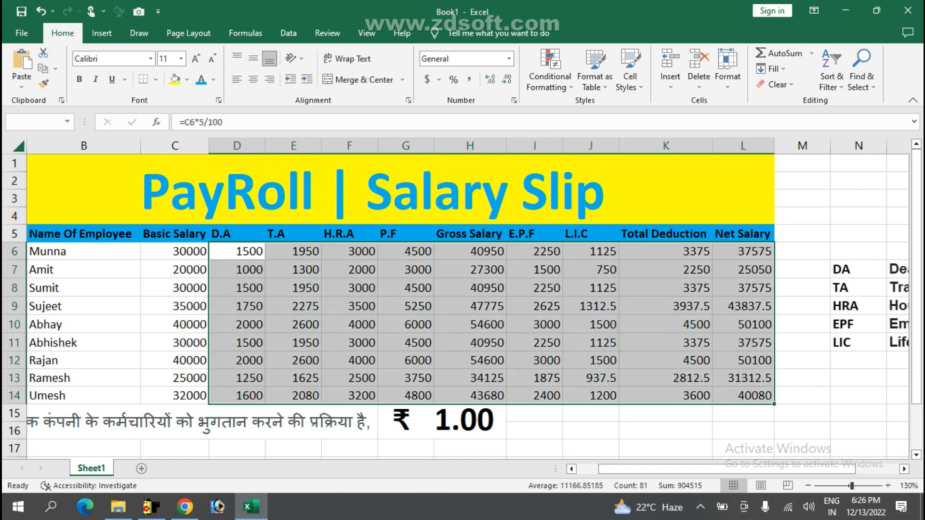
pyautogui.click(743, 396)
pyautogui.moveTo(236, 251); pyautogui.dragTo(752, 396)
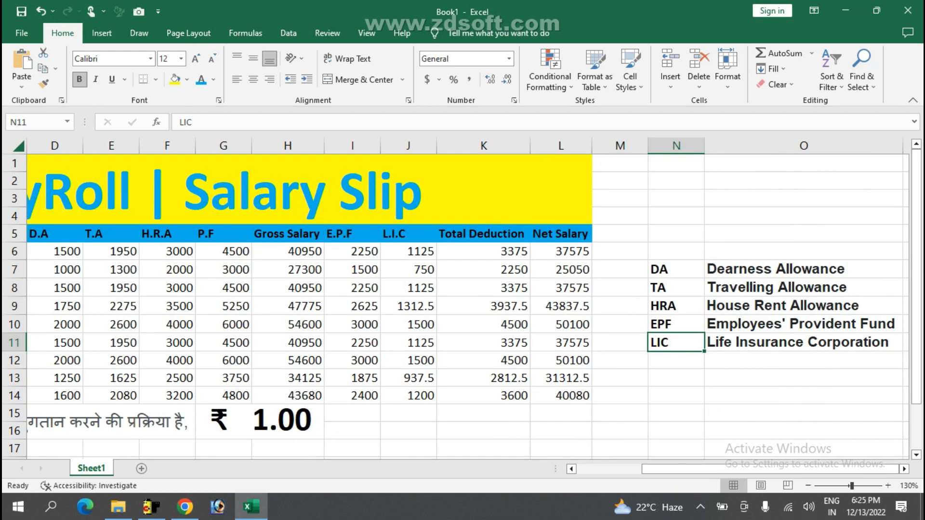
# Step: Review the allowance abbreviations, the serial number, employee name and basic salary columns, and the D.A to H.R.A headers
pyautogui.click(676, 324)
pyautogui.click(676, 288)
pyautogui.click(676, 306)
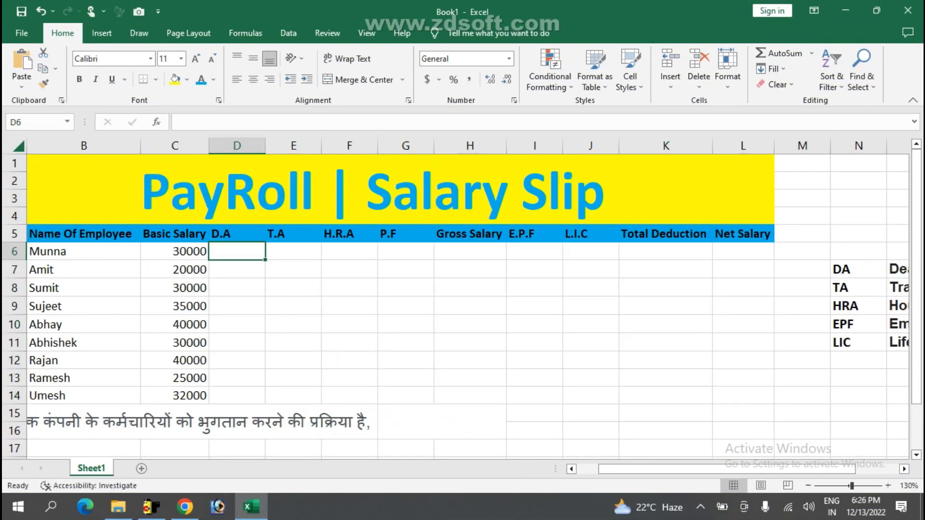
pyautogui.moveTo(183, 251); pyautogui.dragTo(183, 395)
pyautogui.moveTo(81, 251); pyautogui.dragTo(82, 396)
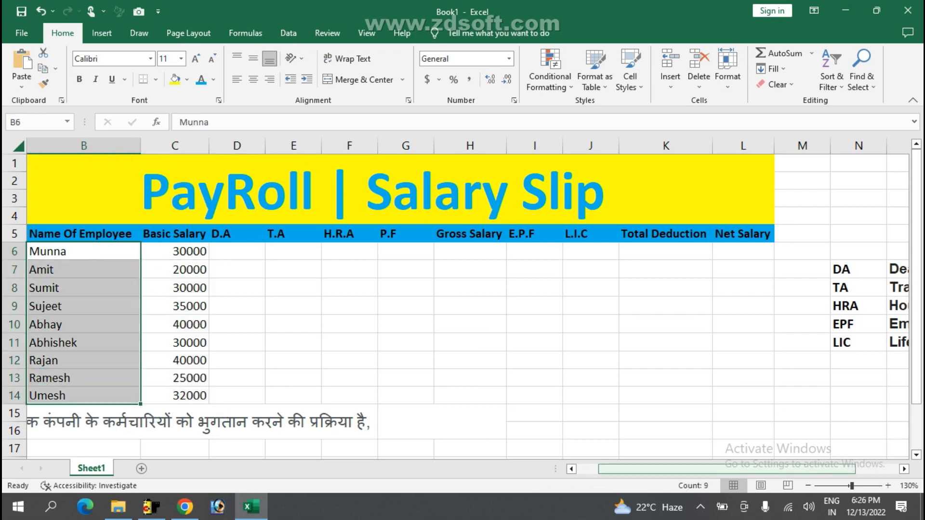
pyautogui.moveTo(727, 469); pyautogui.dragTo(706, 469)
pyautogui.moveTo(53, 251); pyautogui.dragTo(53, 396)
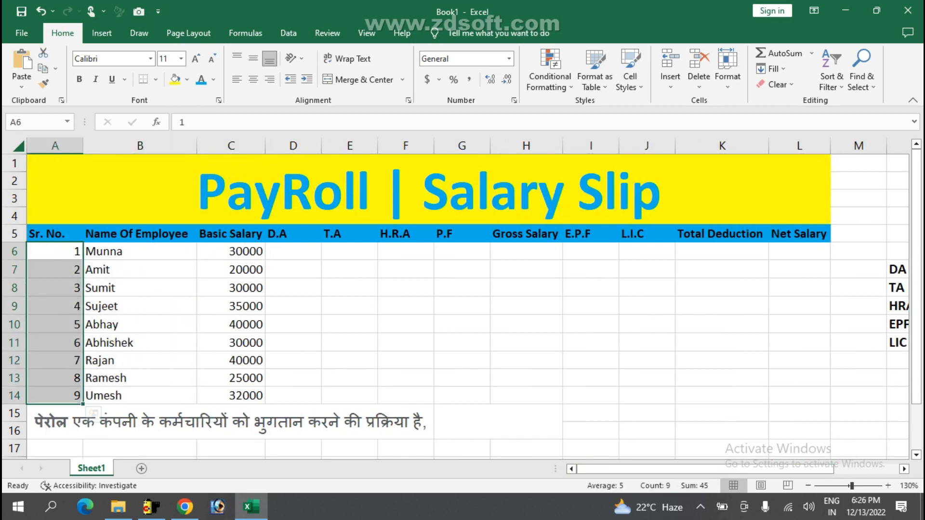
pyautogui.click(53, 251)
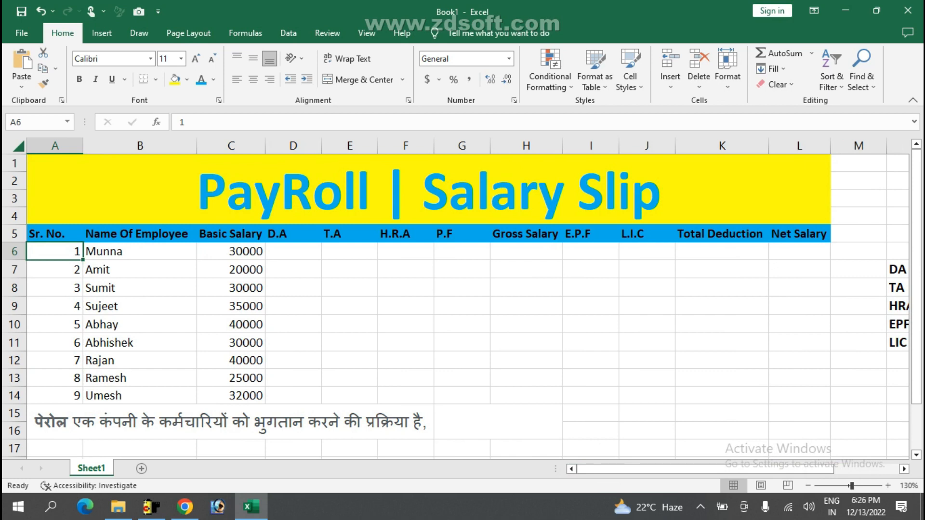
pyautogui.click(293, 233)
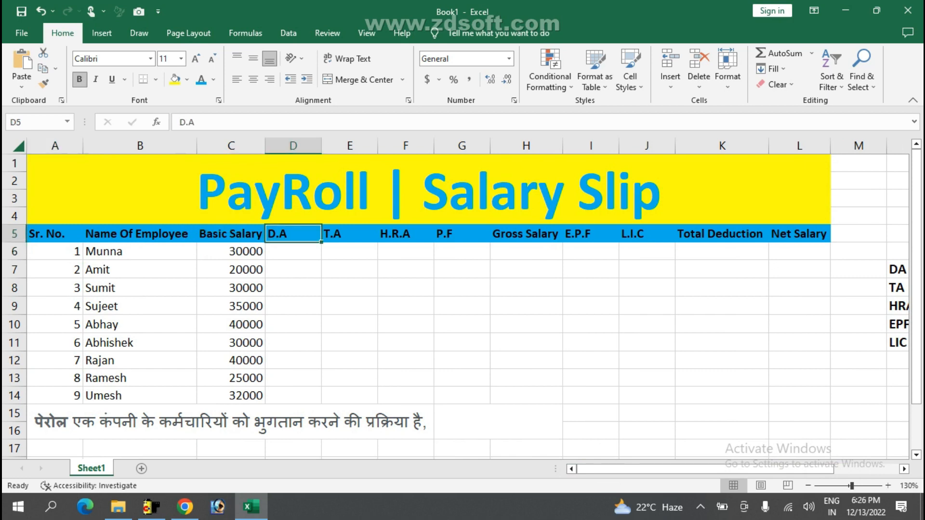
pyautogui.press('Right')
pyautogui.press('Right')
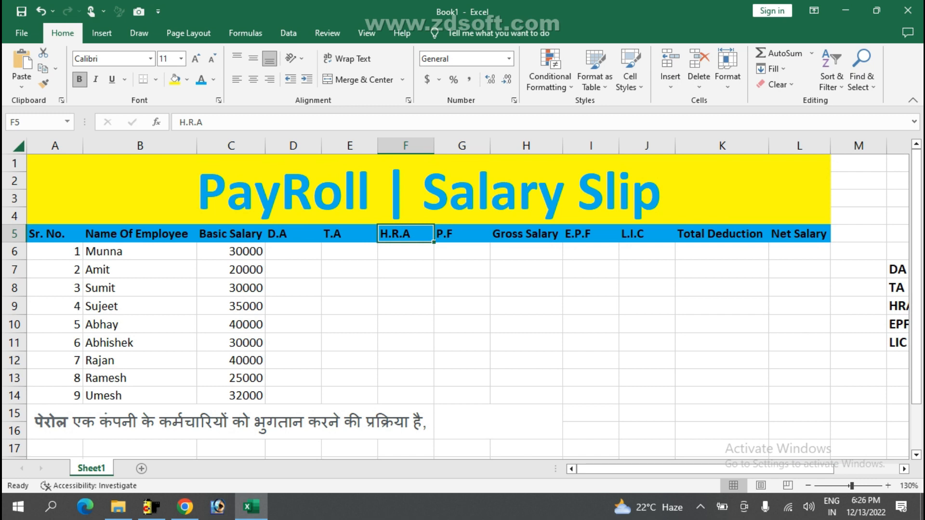
# Step: Calculate the first employee's D.A in D6 as 5% of basic salary with the formula =C6*5%
pyautogui.click(293, 252)
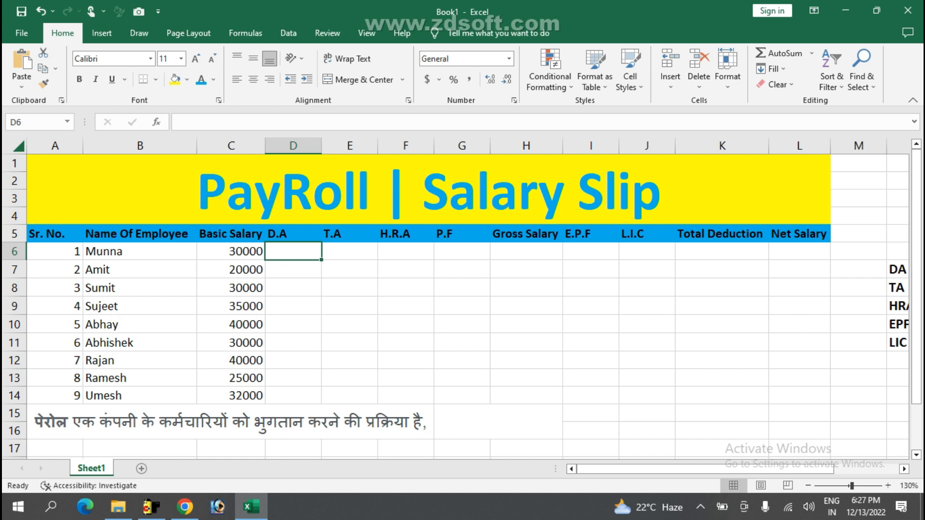
pyautogui.write('=')
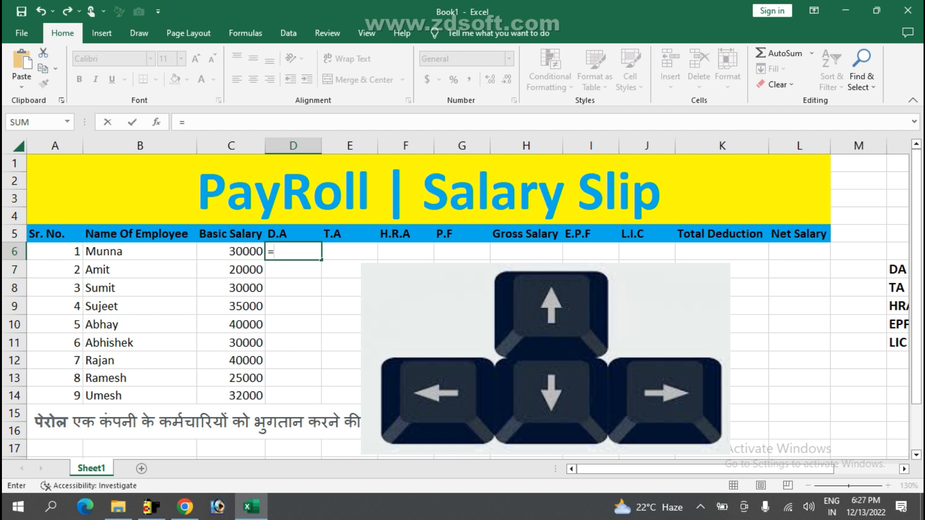
pyautogui.press('Left')
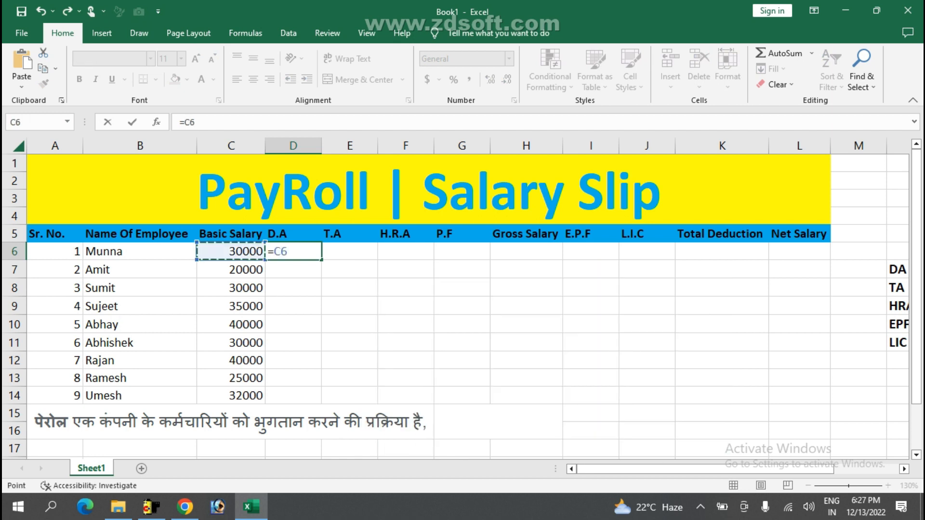
pyautogui.write('*5')
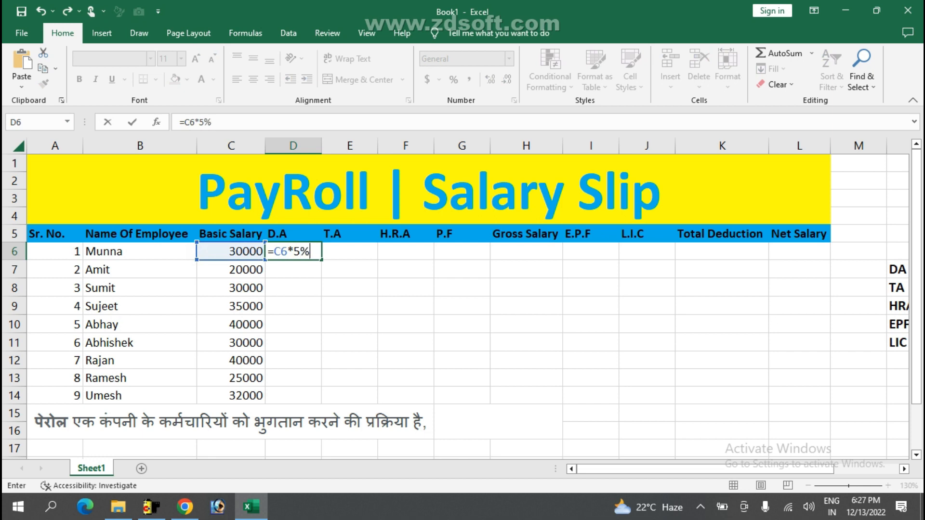
pyautogui.press('Return')
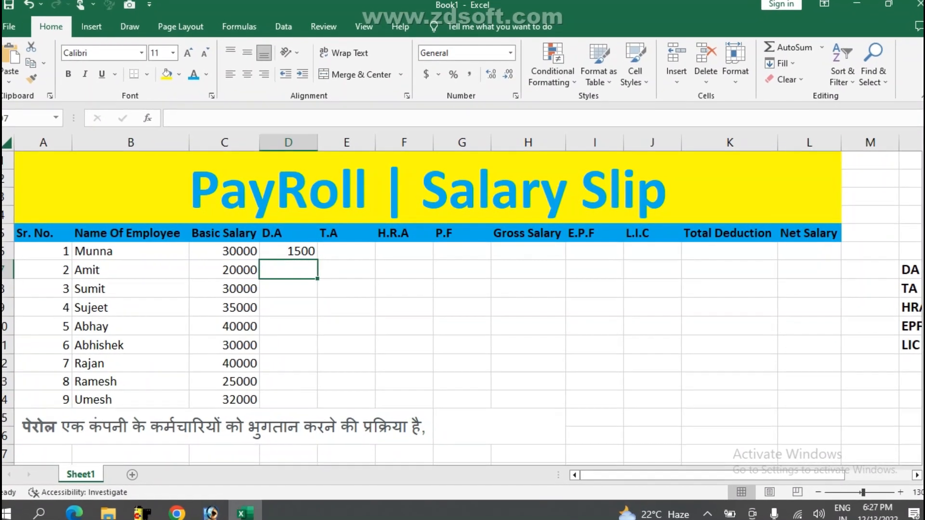
# Step: Calculate the second employee's D.A in D7 as 5% of basic salary with the formula =C7*5/100
pyautogui.press('F2')
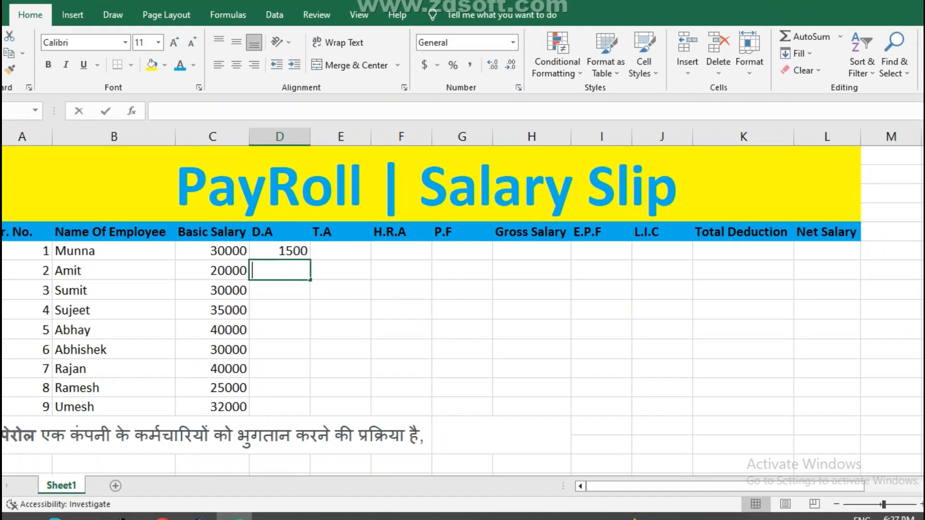
pyautogui.write('=')
pyautogui.click(213, 271)
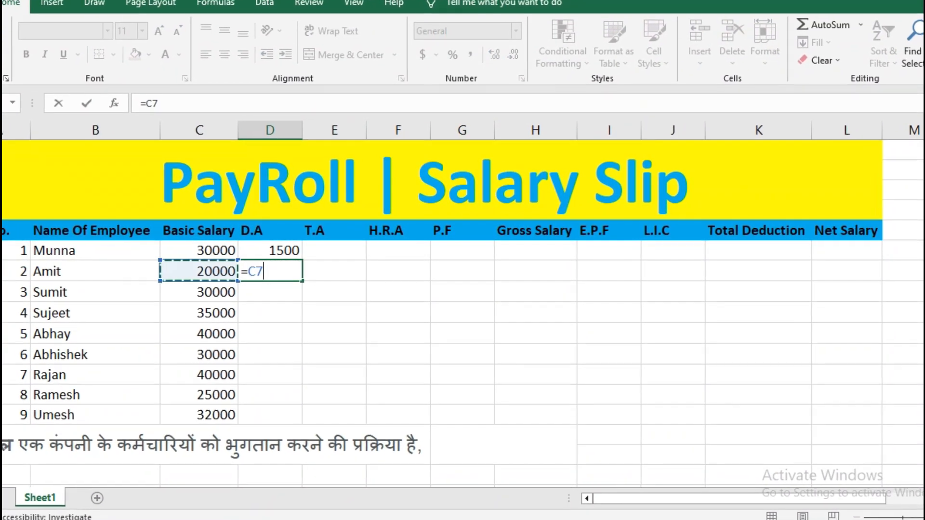
pyautogui.write('*5')
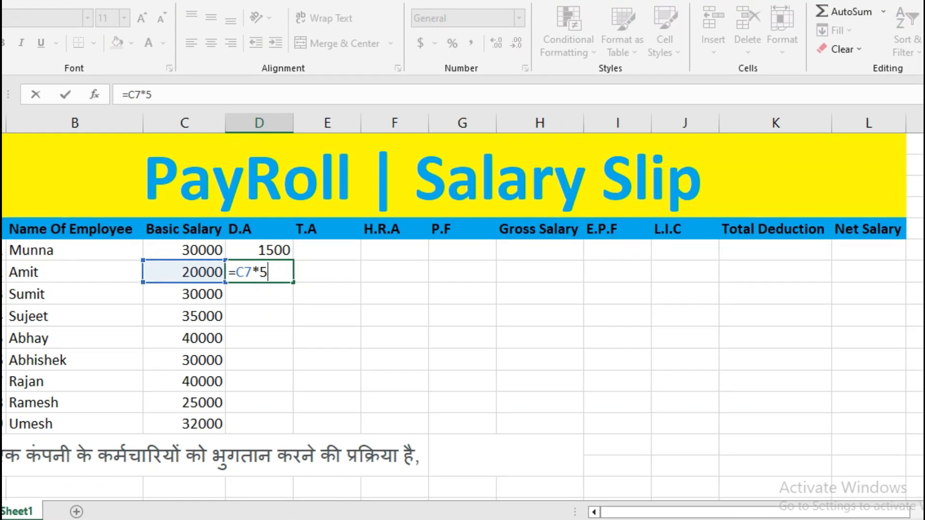
pyautogui.write('/100')
pyautogui.press('Return')
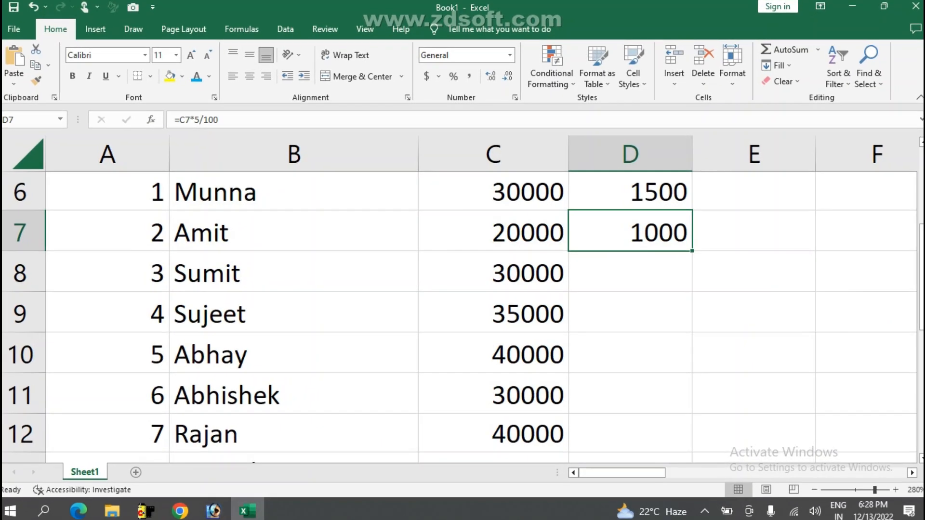
# Step: Fill the D.A formula from D7 down the column to the last employee, and re-enter =C7*5/100 in D7
pyautogui.scroll(-1, 462, 318)
pyautogui.scroll(1, 463, 318)
pyautogui.moveTo(694, 250); pyautogui.dragTo(694, 251)
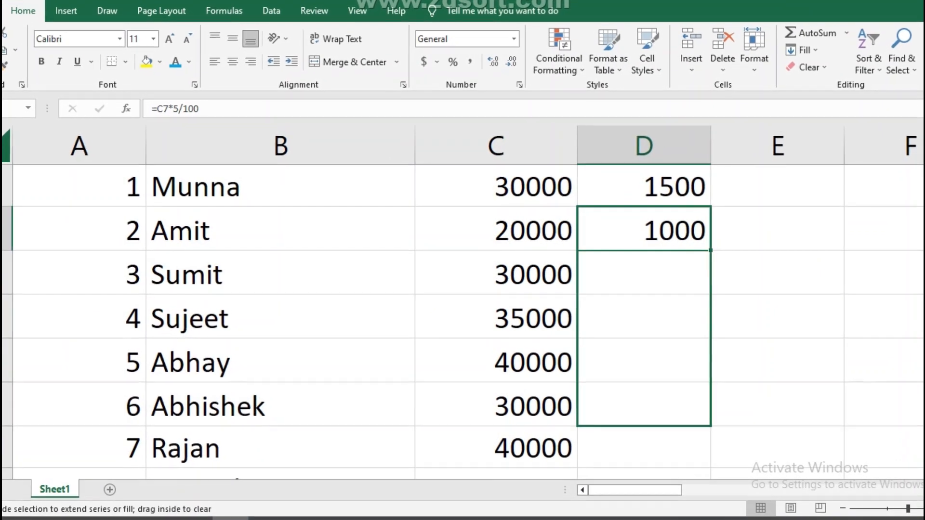
pyautogui.moveTo(713, 465); pyautogui.dragTo(712, 487)
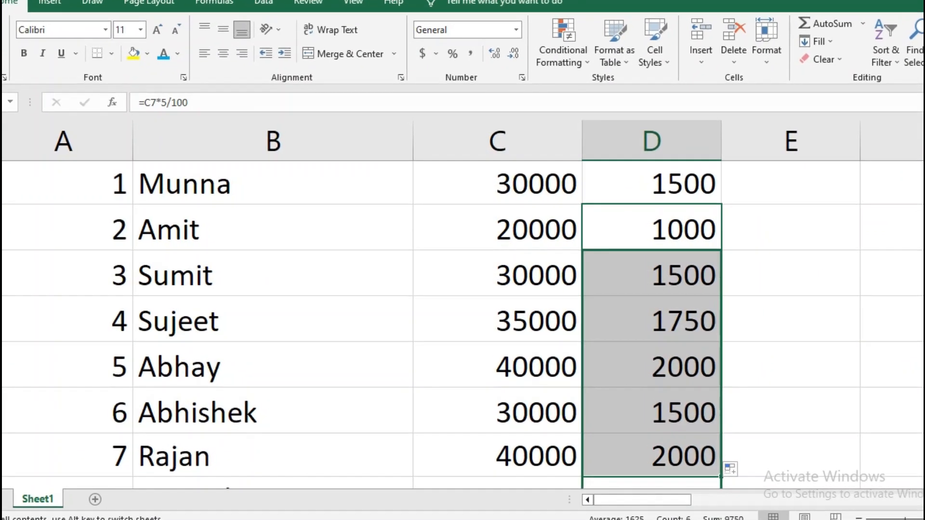
pyautogui.scroll(-1, 675, 436)
pyautogui.click(675, 436)
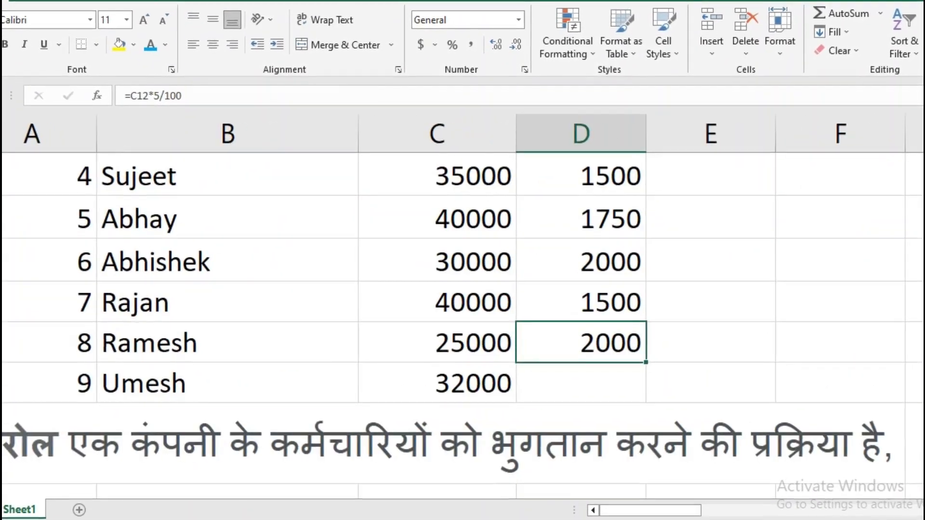
pyautogui.moveTo(650, 364); pyautogui.dragTo(650, 406)
pyautogui.scroll(3, 463, 289)
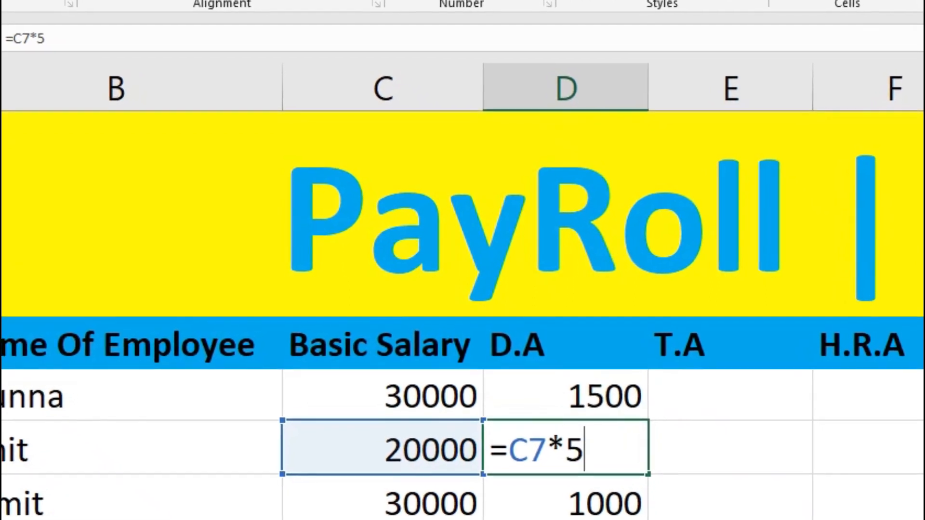
pyautogui.write('100')
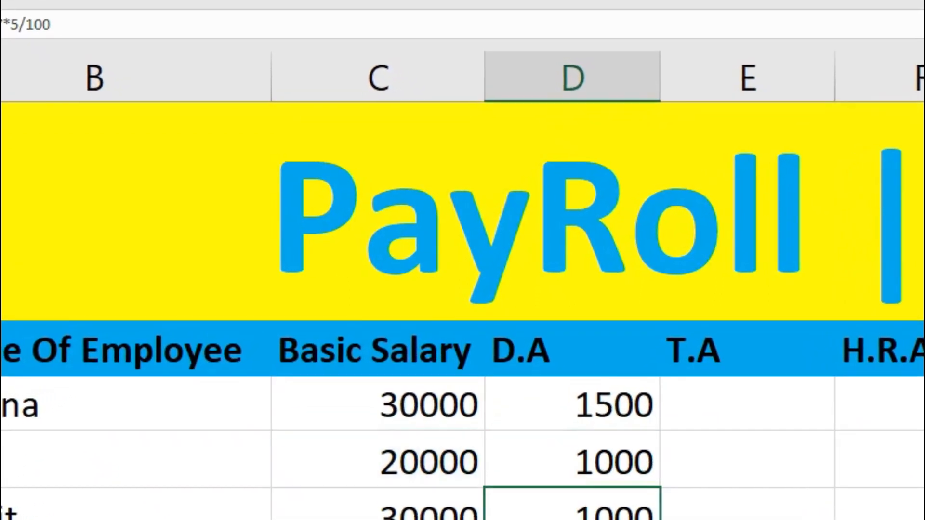
# Step: Calculate T.A for the first two employees in E6 and E7 by multiplying each basic salary by 6.5/100
pyautogui.click(747, 404)
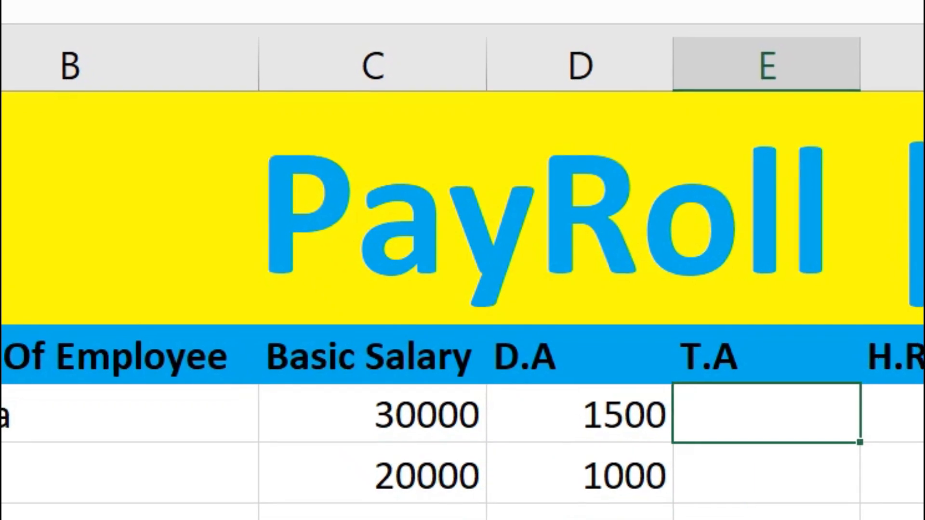
pyautogui.write('=')
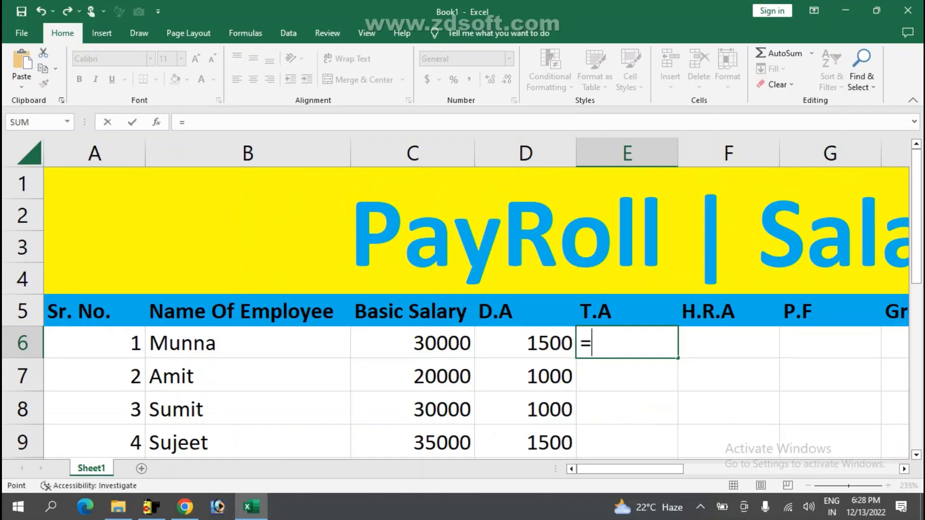
pyautogui.click(366, 426)
pyautogui.write('/')
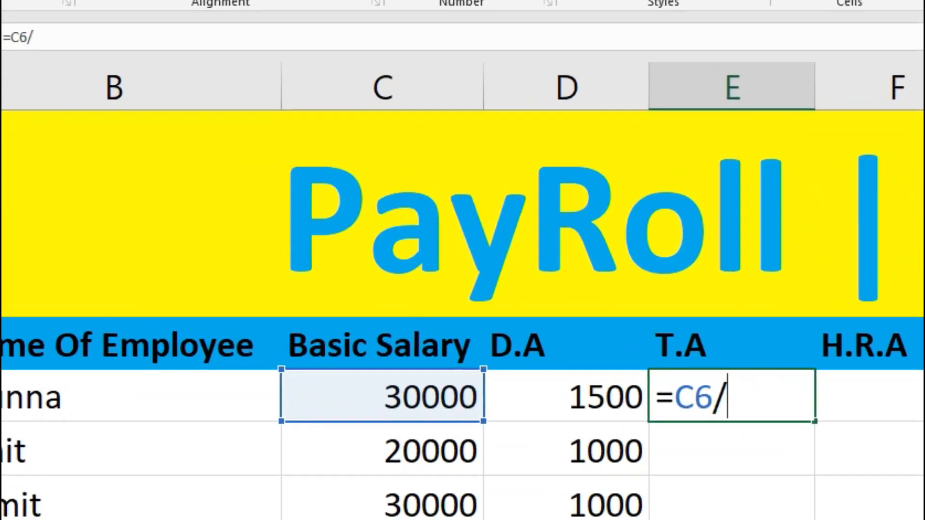
pyautogui.press('BackSpace')
pyautogui.write('*')
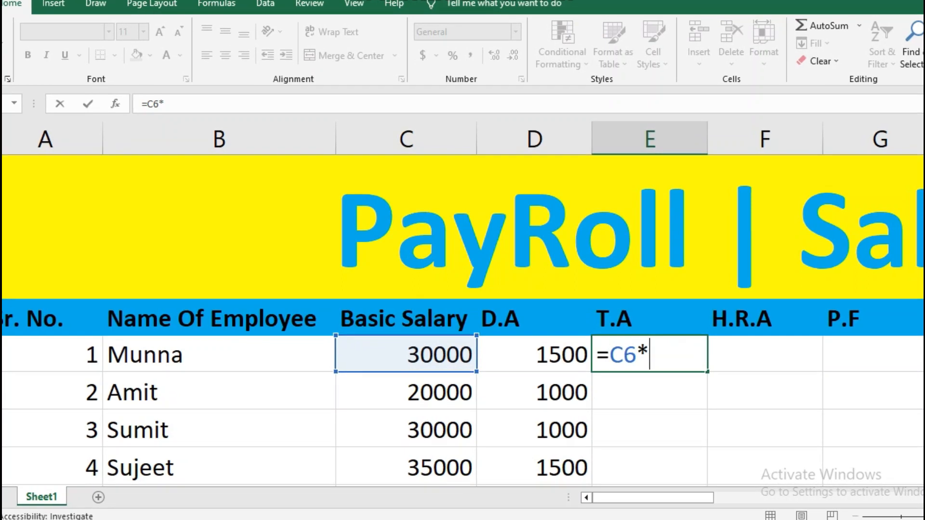
pyautogui.write('6.5/100')
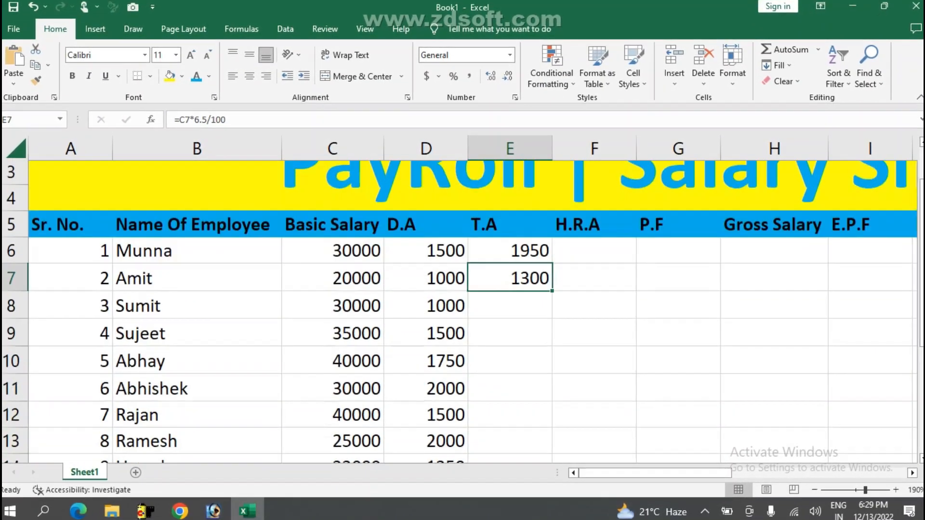
# Step: Fill the T.A formula from E7 down through E14 for the remaining employees
pyautogui.scroll(-2, 462, 290)
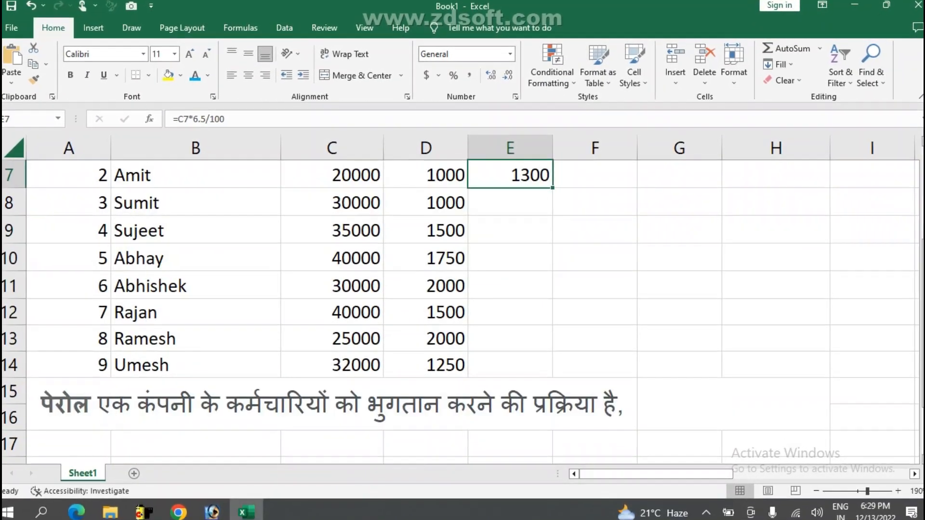
pyautogui.hotkey('shift', 'Down')
pyautogui.hotkey('shift', 'Down')
pyautogui.hotkey('shift', 'Down')
pyautogui.hotkey('shift', 'Down')
pyautogui.hotkey('shift', 'Down')
pyautogui.hotkey('shift', 'Down')
pyautogui.hotkey('shift', 'Down')
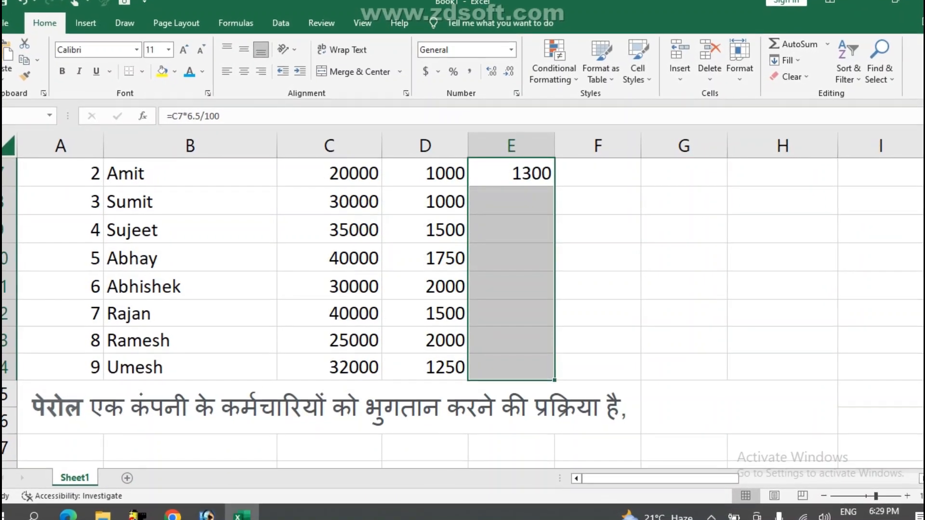
pyautogui.hotkey('ctrl', 'd')
pyautogui.scroll(2, 463, 289)
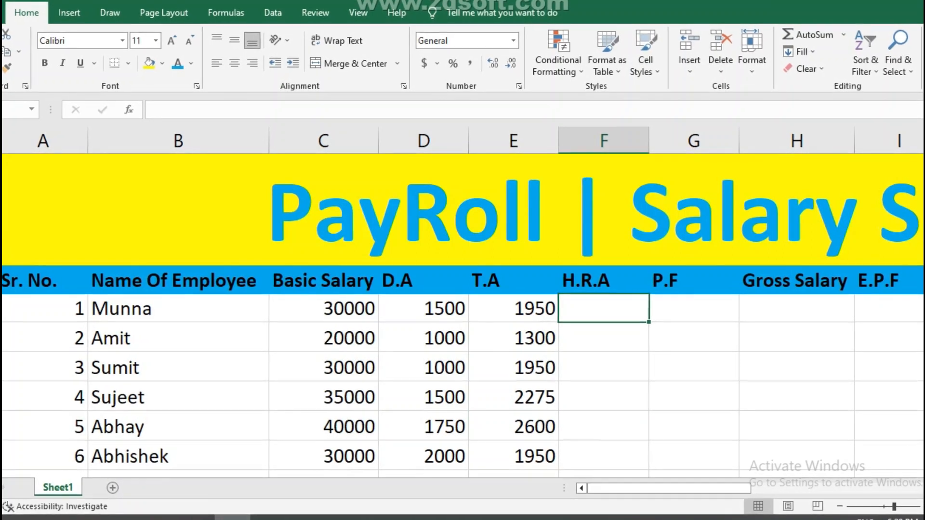
# Step: Calculate the first employee's H.R.A in F6 as 10% of basic salary with the formula =C6*10%
pyautogui.scroll(-3, 463, 313)
pyautogui.scroll(-1, 463, 313)
pyautogui.scroll(-1, 463, 313)
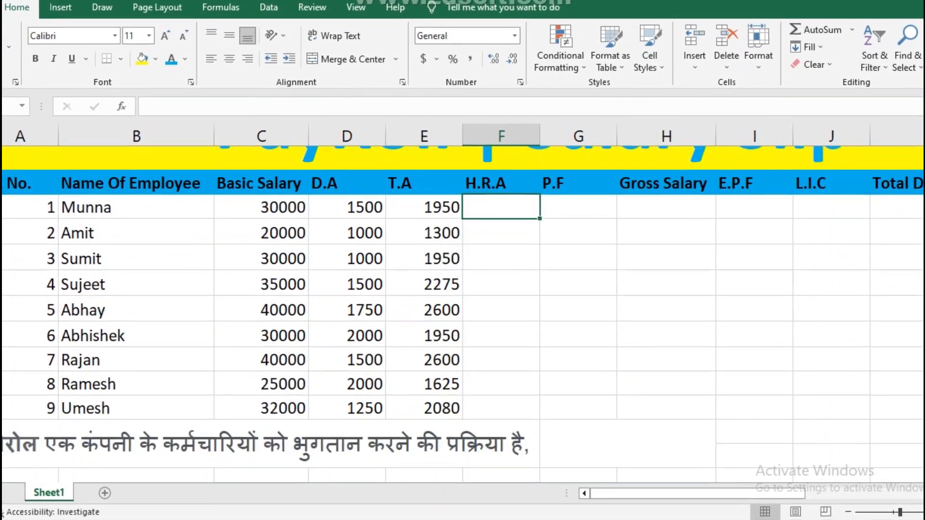
pyautogui.write('=')
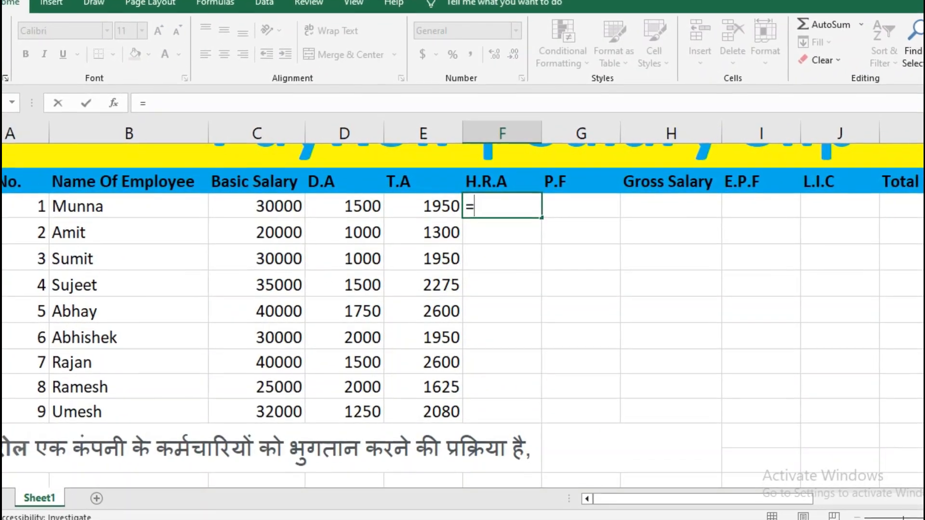
pyautogui.press('Left')
pyautogui.press('Left')
pyautogui.press('Left')
pyautogui.write('*')
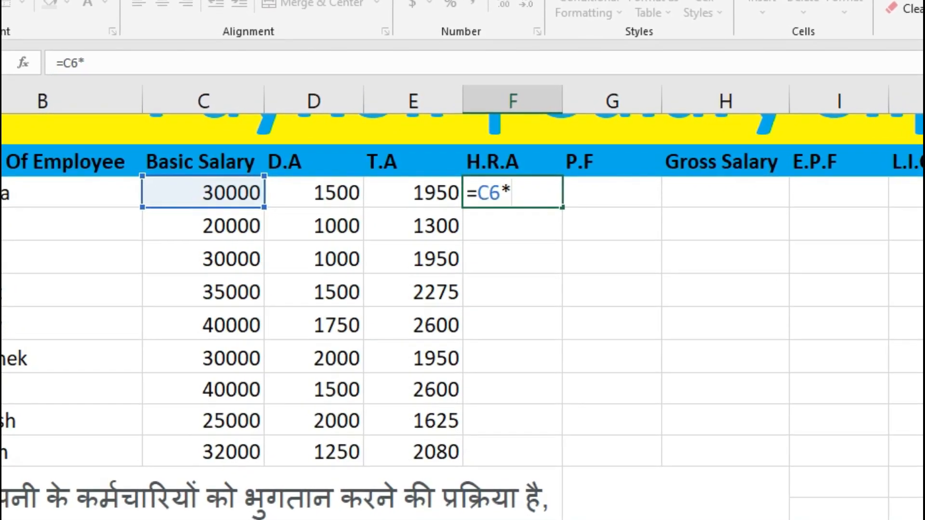
pyautogui.write('10')
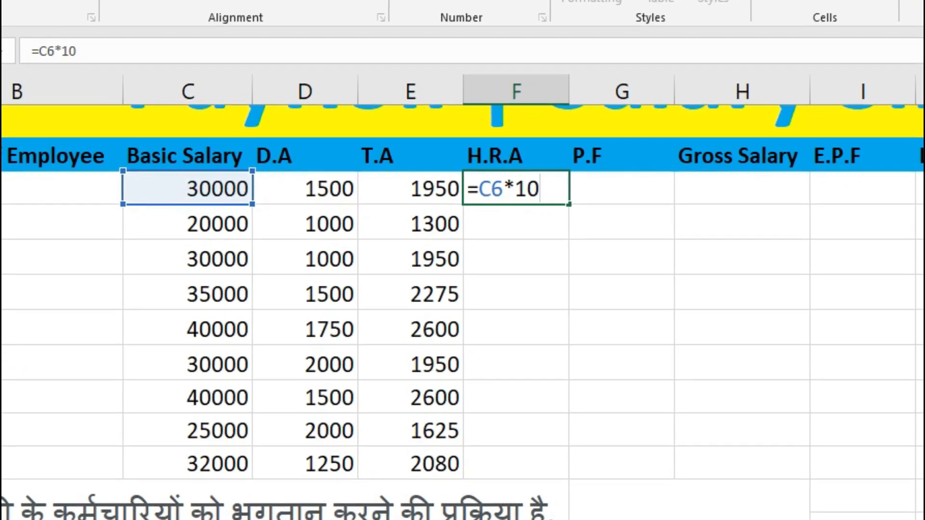
pyautogui.write('%')
pyautogui.press('Return')
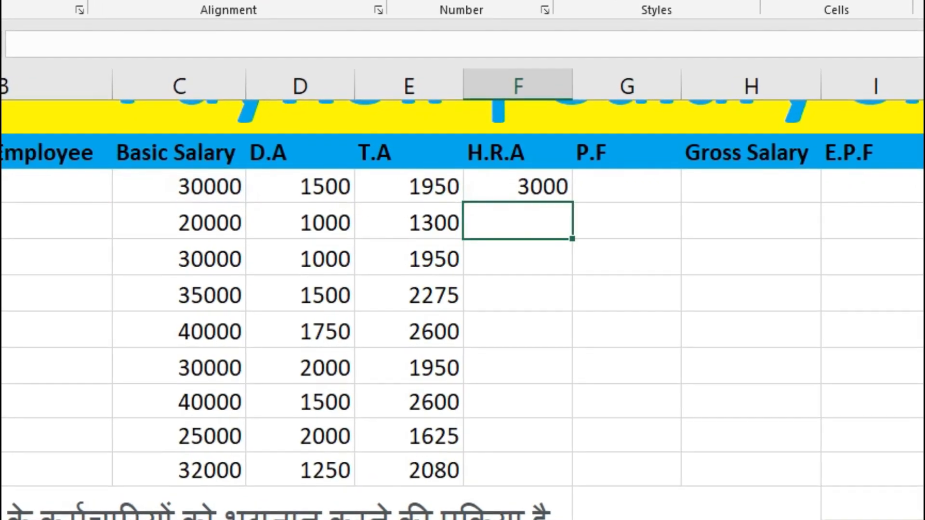
# Step: Calculate the second employee's H.R.A in F7 with the formula =C7*10/100
pyautogui.write('=')
pyautogui.press('Left')
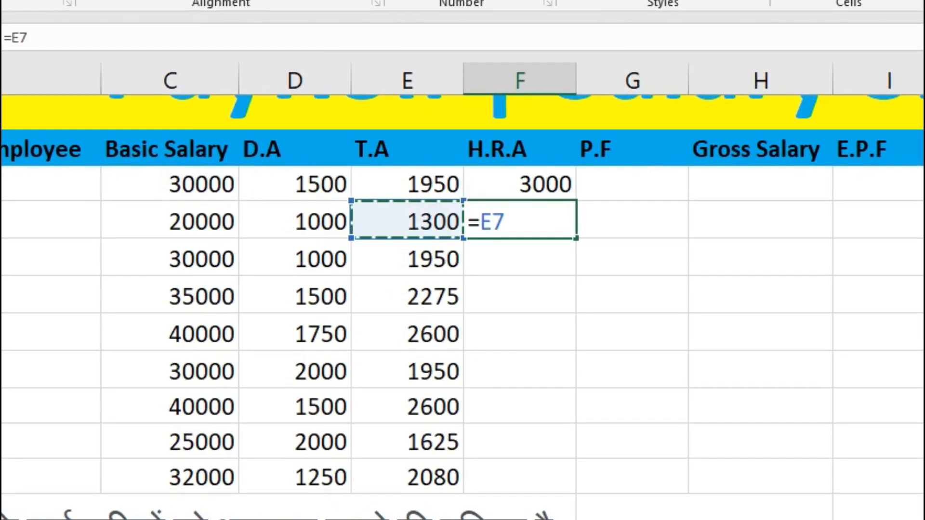
pyautogui.press('Left')
pyautogui.press('Left')
pyautogui.write('*')
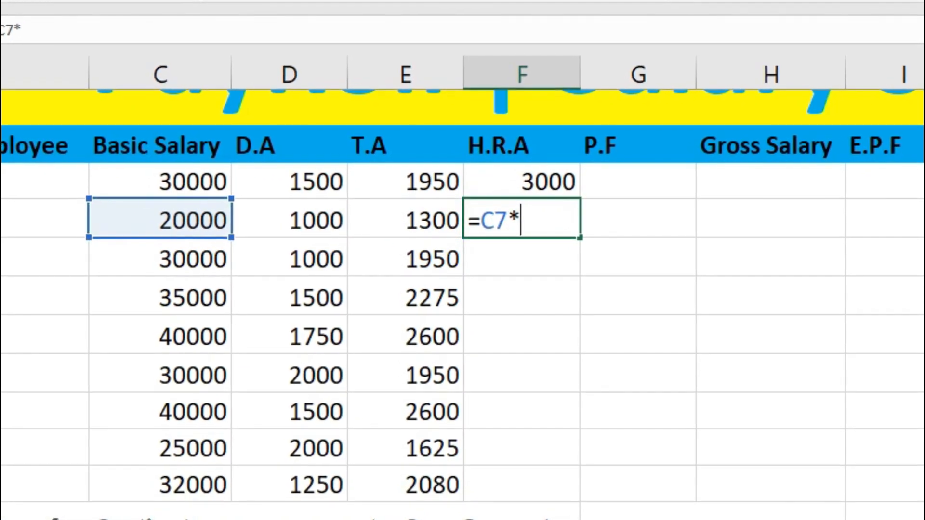
pyautogui.write('10/100')
pyautogui.press('Return')
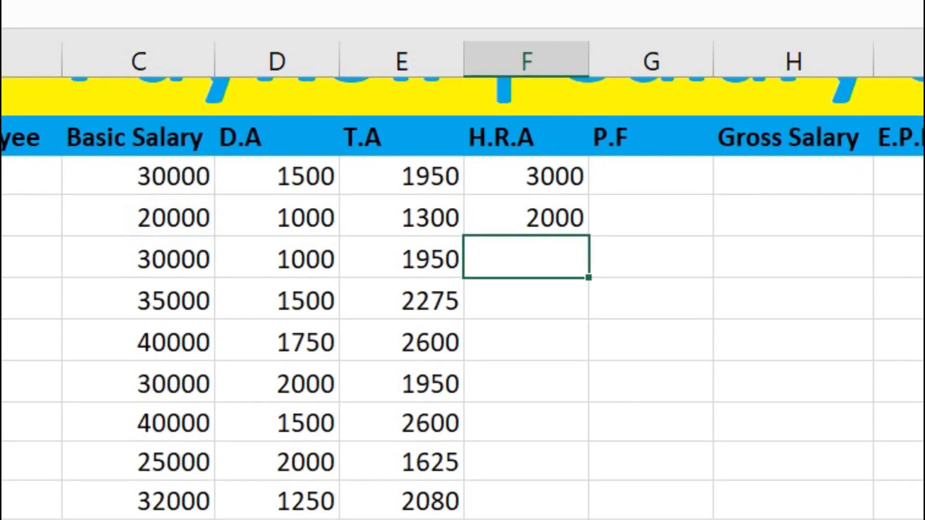
# Step: Fill the H.R.A formula from F7 down the column for all remaining employees
pyautogui.press('Up')
pyautogui.hotkey('shift', 'Down')
pyautogui.hotkey('shift', 'Down')
pyautogui.hotkey('shift', 'Down')
pyautogui.hotkey('shift', 'Down')
pyautogui.hotkey('shift', 'Down')
pyautogui.hotkey('shift', 'Down')
pyautogui.hotkey('shift', 'Down')
pyautogui.hotkey('shift', 'Down')
pyautogui.hotkey('shift', 'Down')
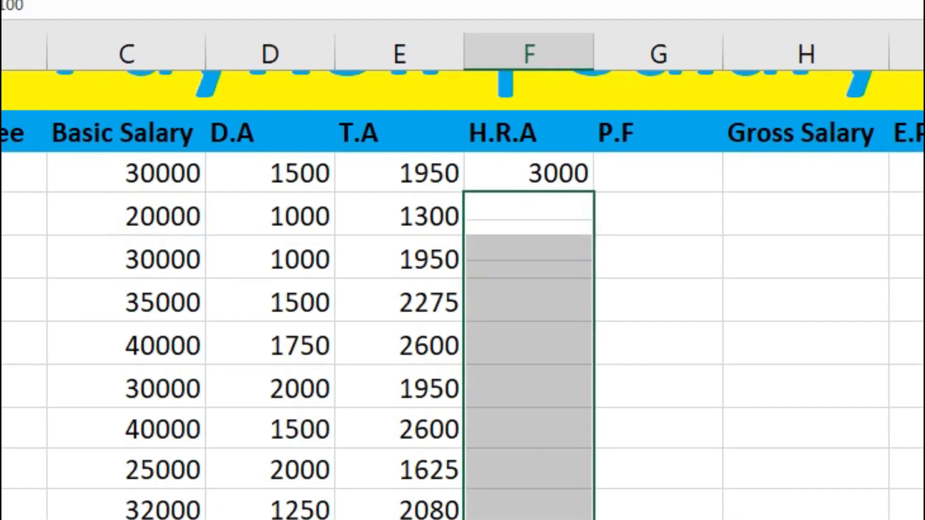
pyautogui.hotkey('ctrl', 'd')
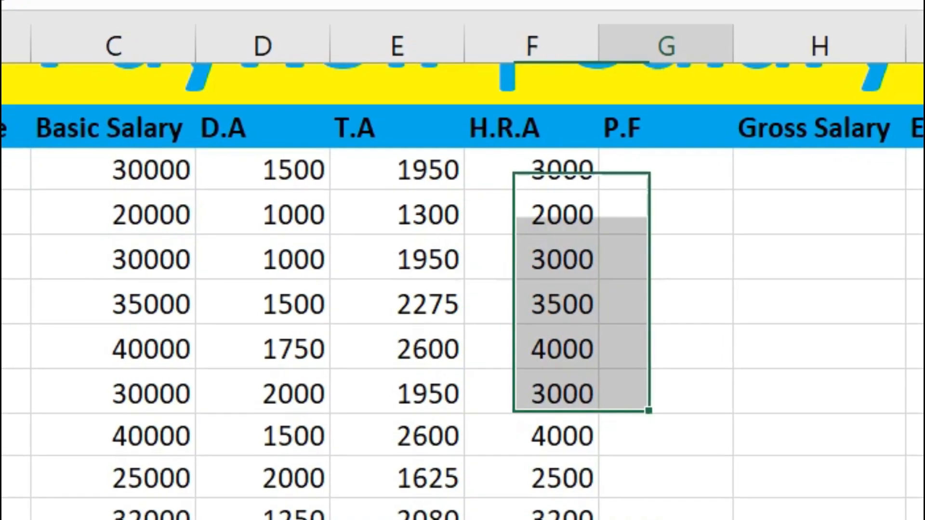
# Step: Calculate the first employee's P.F in G6 as 15% of basic salary with the formula =C6*15%
pyautogui.click(666, 170)
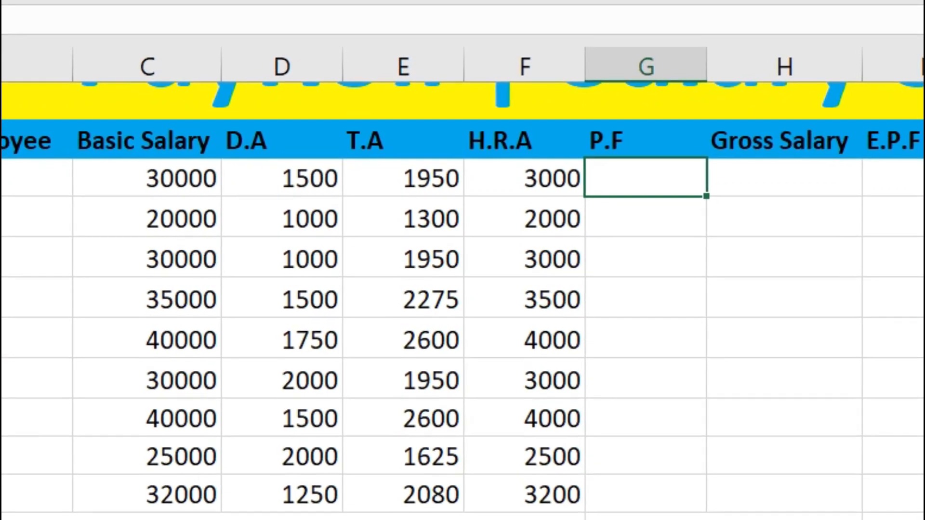
pyautogui.write('=')
pyautogui.click(399, 172)
pyautogui.click(123, 172)
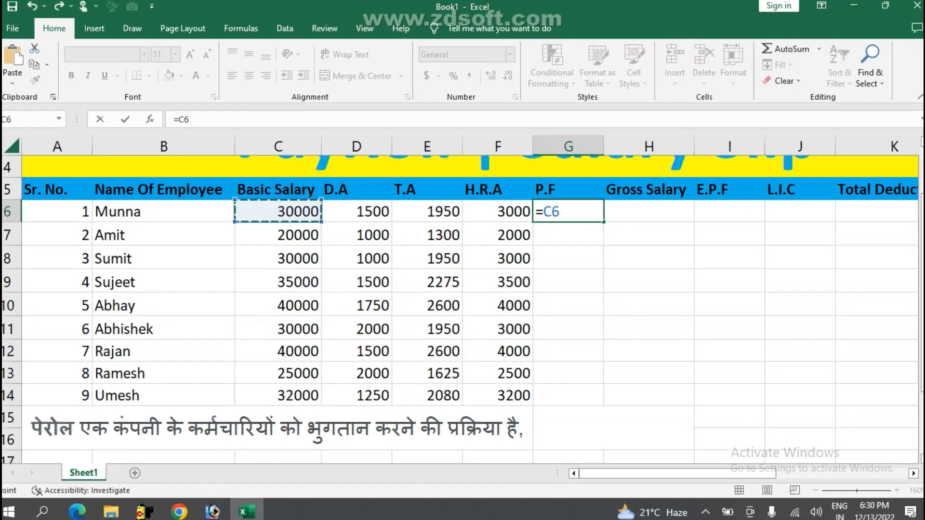
pyautogui.write('*')
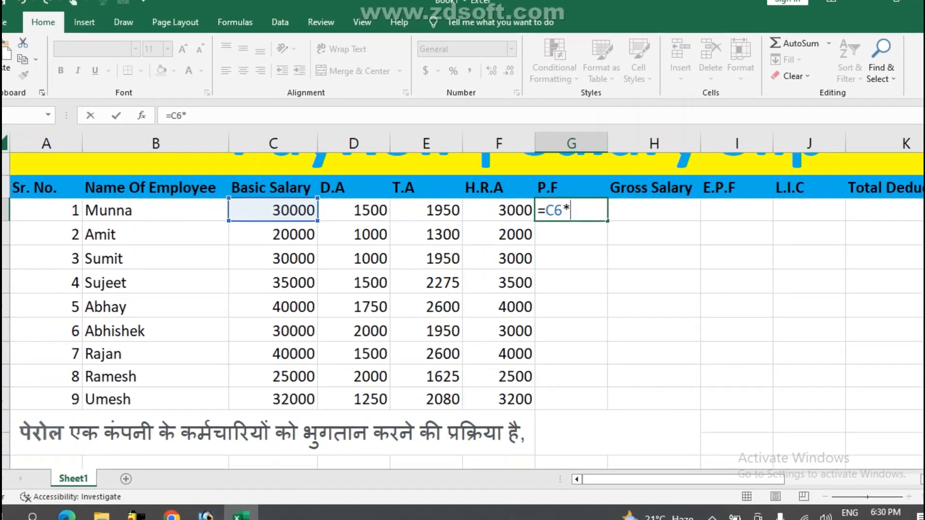
pyautogui.write('15')
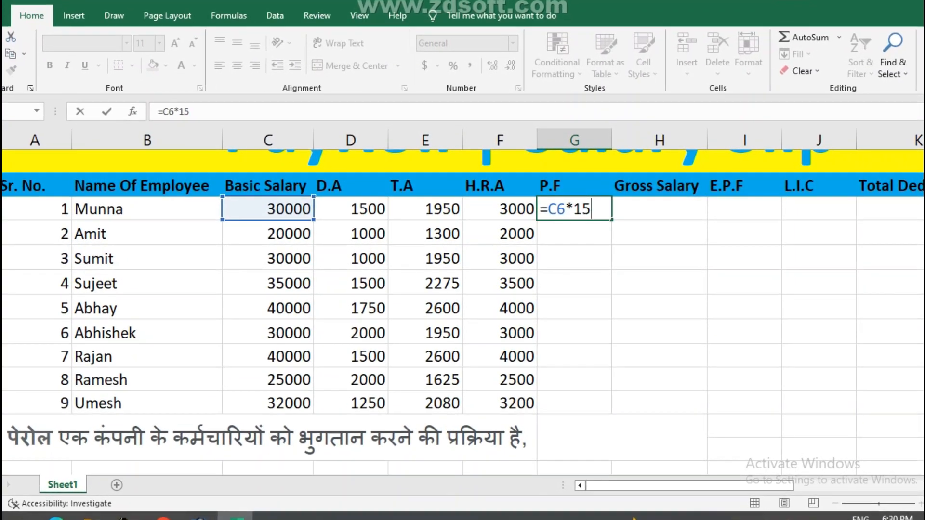
pyautogui.write('%')
pyautogui.hotkey('ctrl', 'Return')
pyautogui.press('Return')
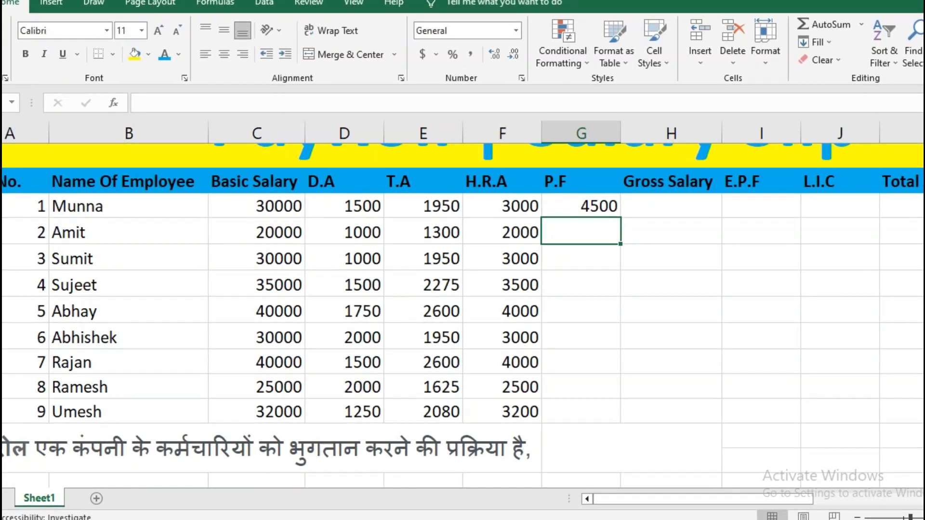
# Step: Calculate the second employee's P.F in G7 with the formula =C7*10/100
pyautogui.write('=')
pyautogui.press('Left')
pyautogui.press('Left')
pyautogui.press('Left')
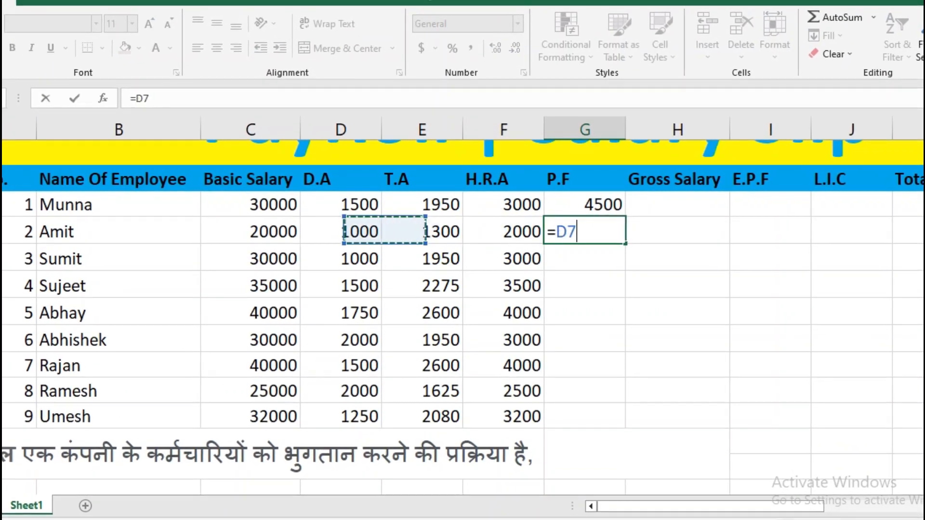
pyautogui.press('Left')
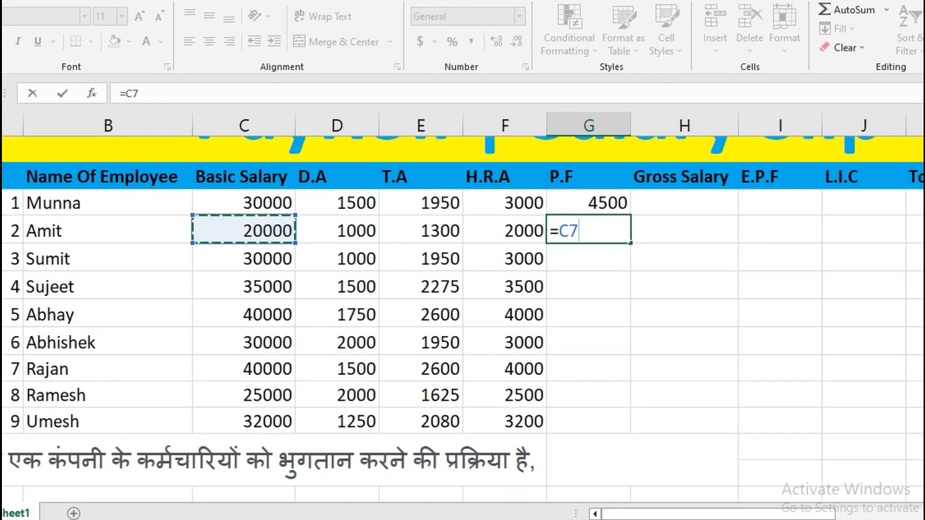
pyautogui.write('*10/')
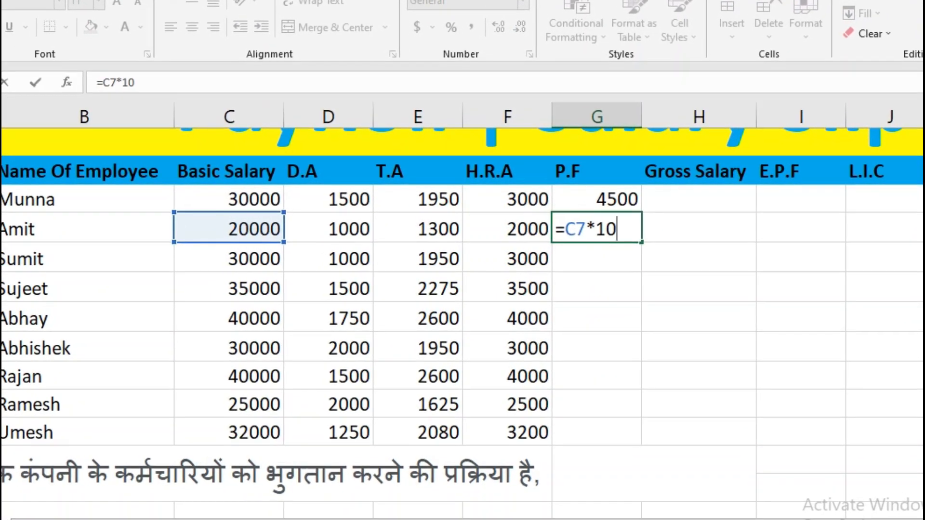
pyautogui.write('100')
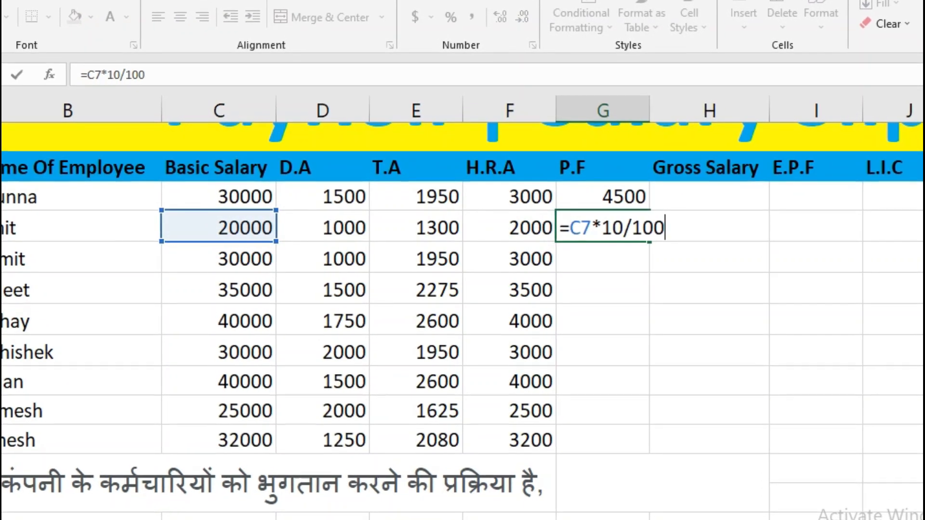
pyautogui.press('Return')
# Step: Fill the P.F formula from G7 down the column through G14 for all remaining employees
pyautogui.moveTo(603, 197); pyautogui.dragTo(602, 446)
pyautogui.click(603, 445)
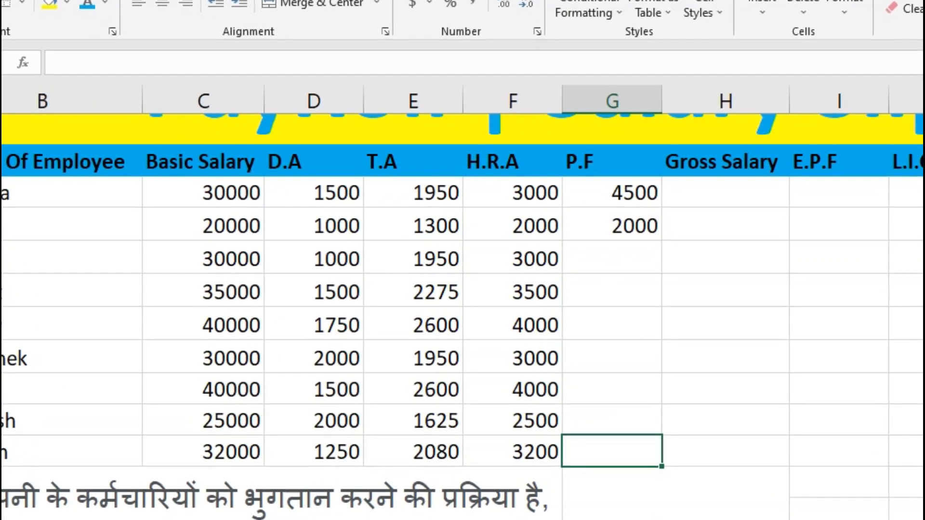
pyautogui.press('Up')
pyautogui.press('Up')
pyautogui.press('Up')
pyautogui.press('Up')
pyautogui.press('Up')
pyautogui.press('Up')
pyautogui.press('Up')
pyautogui.hotkey('shift', 'Down')
pyautogui.hotkey('shift', 'Down')
pyautogui.hotkey('shift', 'Down')
pyautogui.hotkey('shift', 'Down')
pyautogui.hotkey('shift', 'Down')
pyautogui.hotkey('shift', 'Down')
pyautogui.hotkey('shift', 'Down')
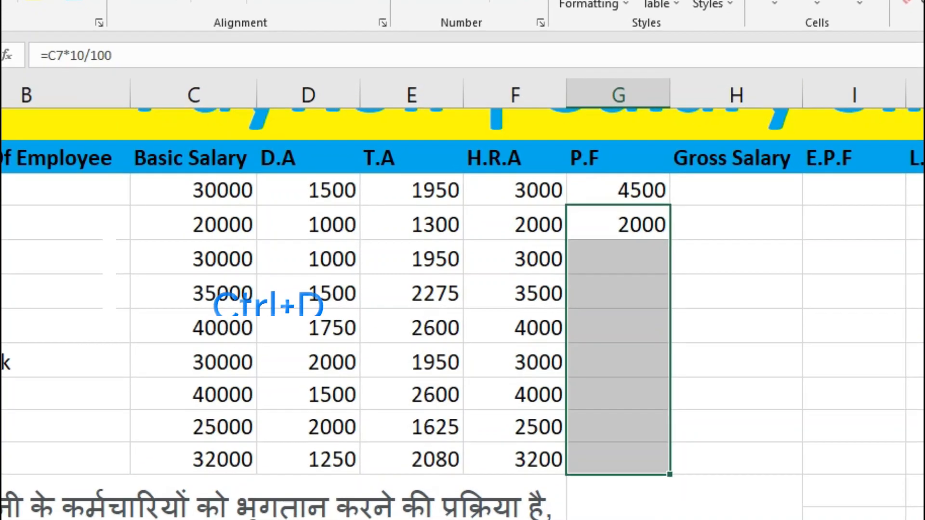
pyautogui.hotkey('ctrl', 'd')
# Step: Calculate the first employee's gross salary in H6 with the formula =SUM(C6:F6)
pyautogui.click(740, 189)
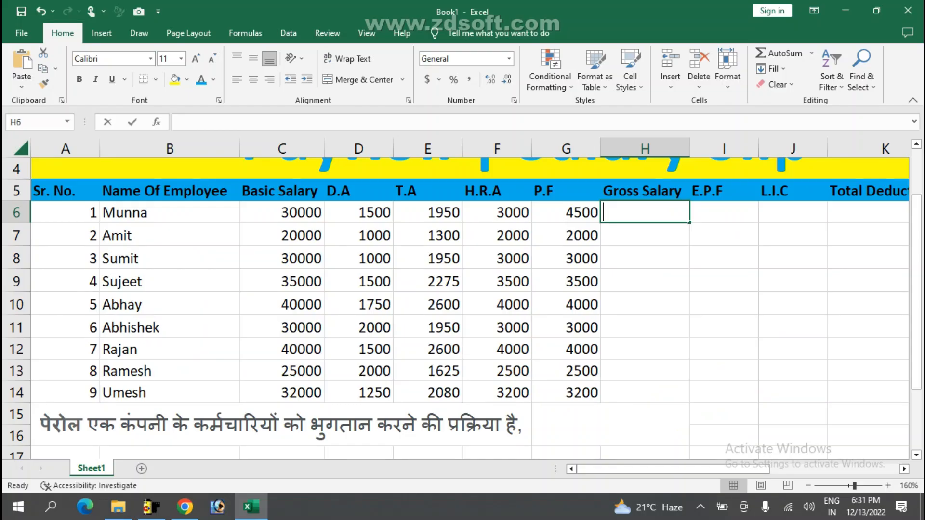
pyautogui.write('=')
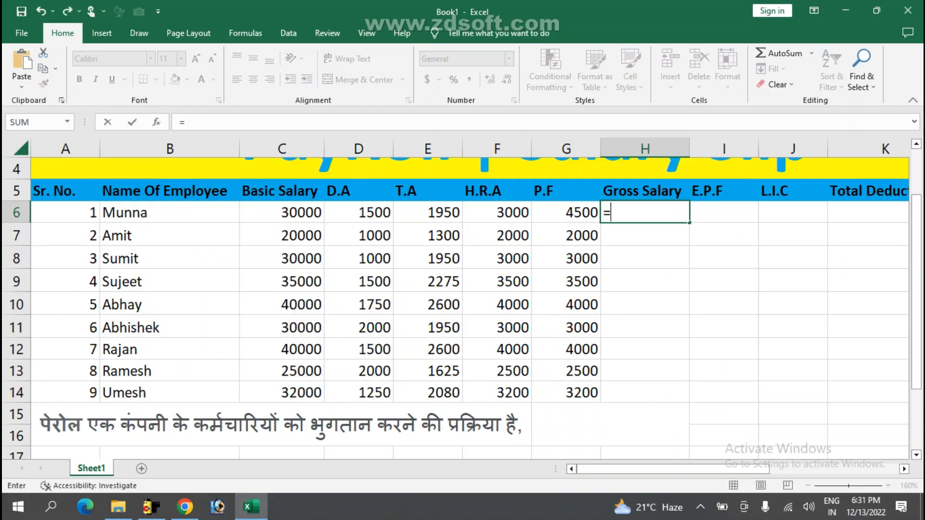
pyautogui.write('sum')
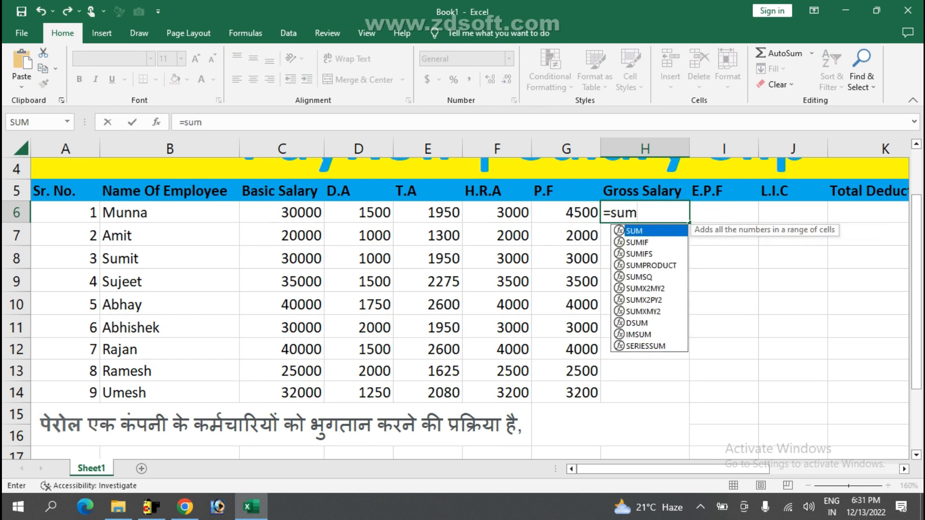
pyautogui.press('Tab')
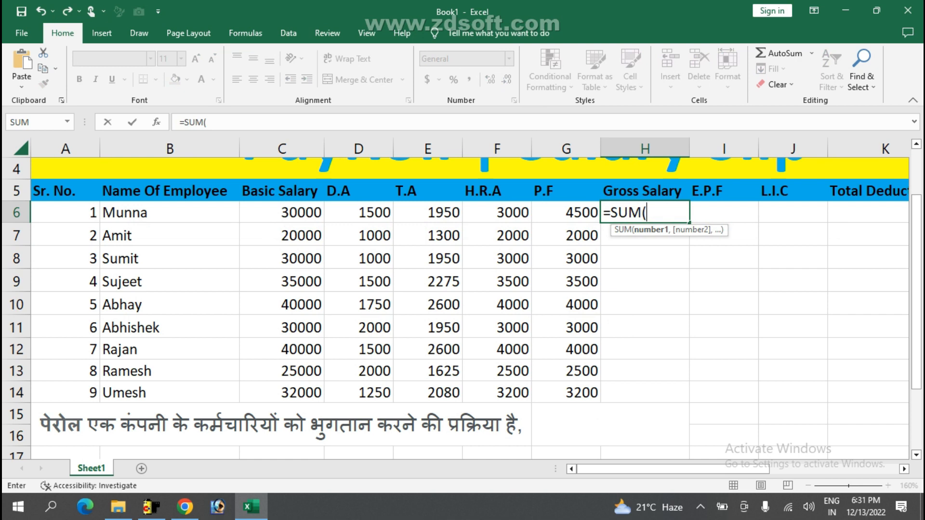
pyautogui.moveTo(294, 215); pyautogui.dragTo(496, 216)
pyautogui.click(497, 215)
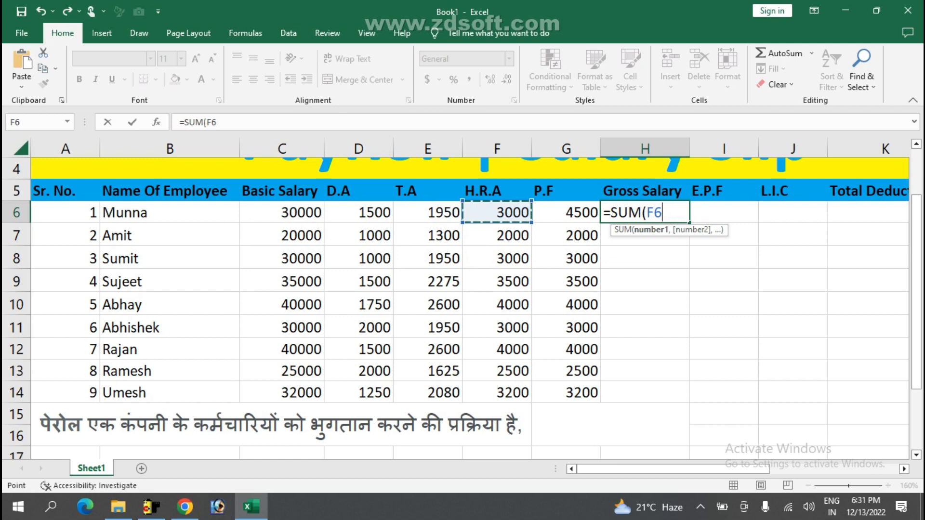
pyautogui.moveTo(294, 215); pyautogui.dragTo(510, 215)
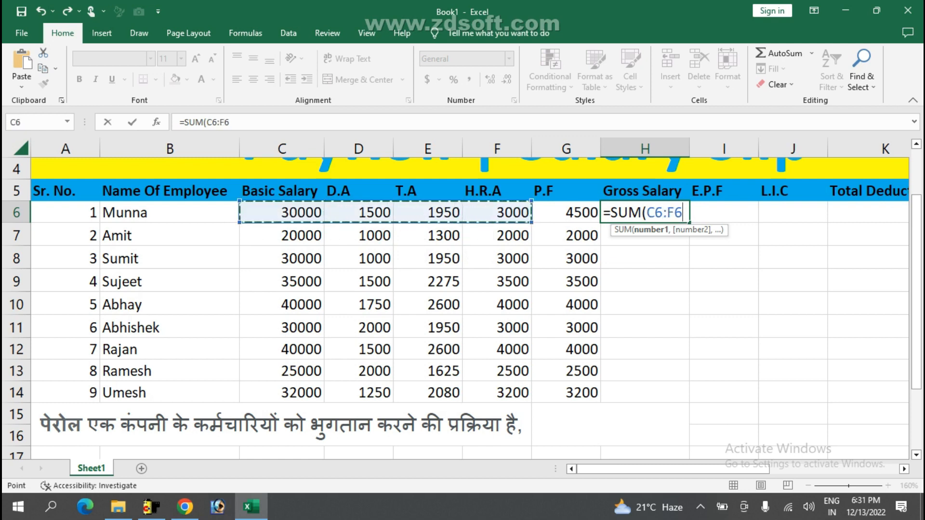
pyautogui.write(')')
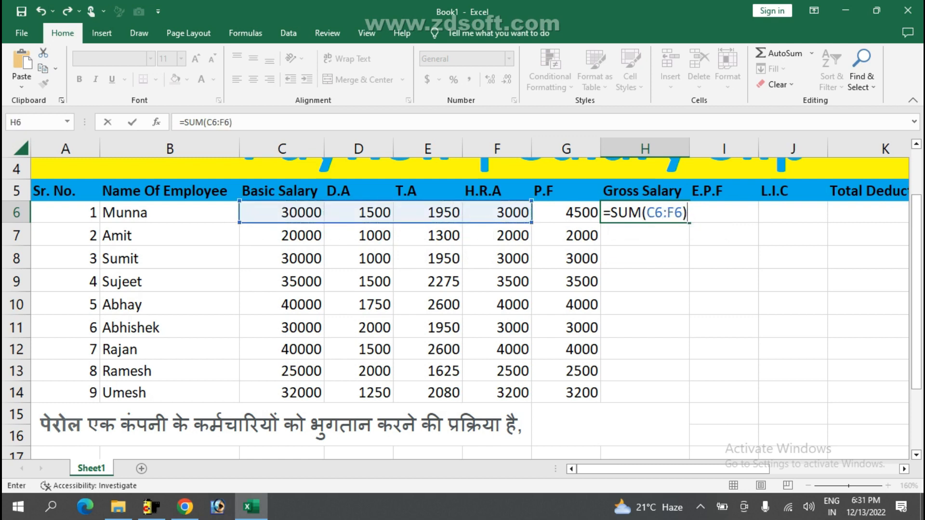
pyautogui.press('Return')
# Step: Calculate the second employee's gross salary in H7 with =SUM(C7:F7) and fill the formula down through H14
pyautogui.press('Up')
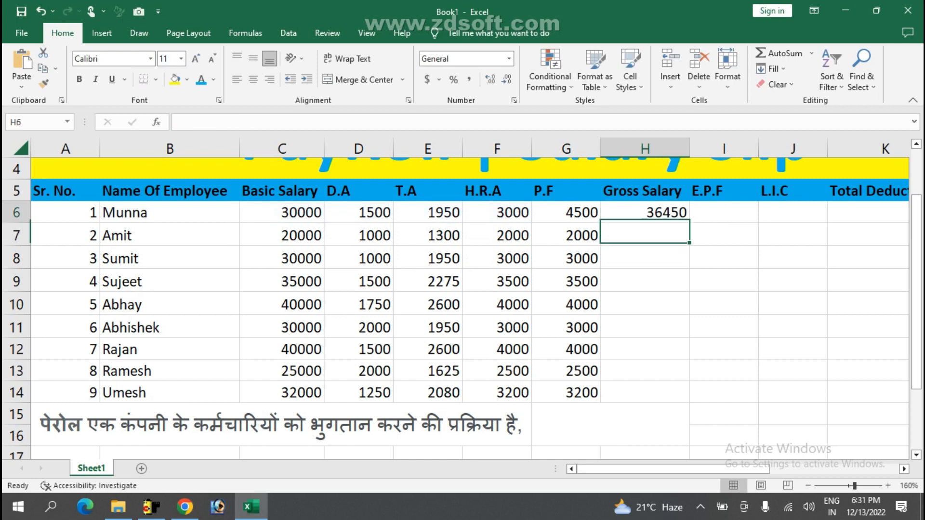
pyautogui.press('Down')
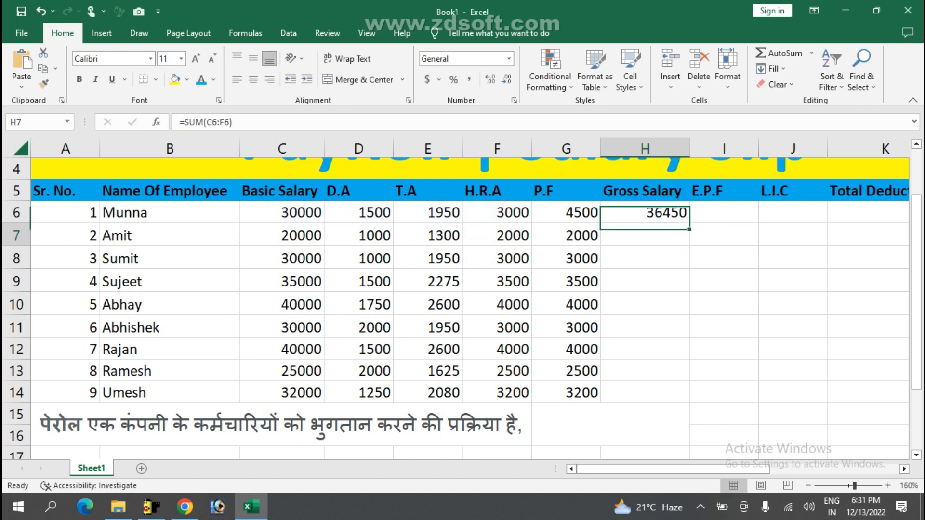
pyautogui.write('=si')
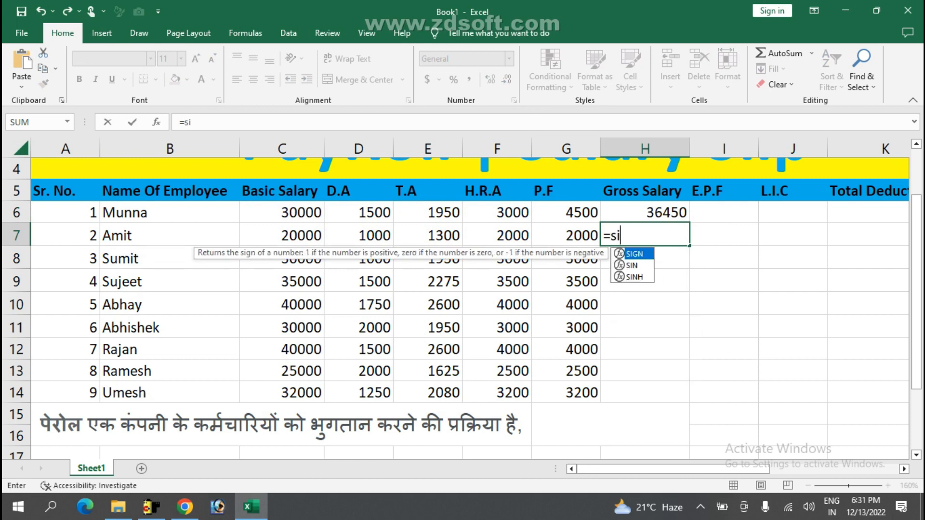
pyautogui.press('BackSpace')
pyautogui.write('um(')
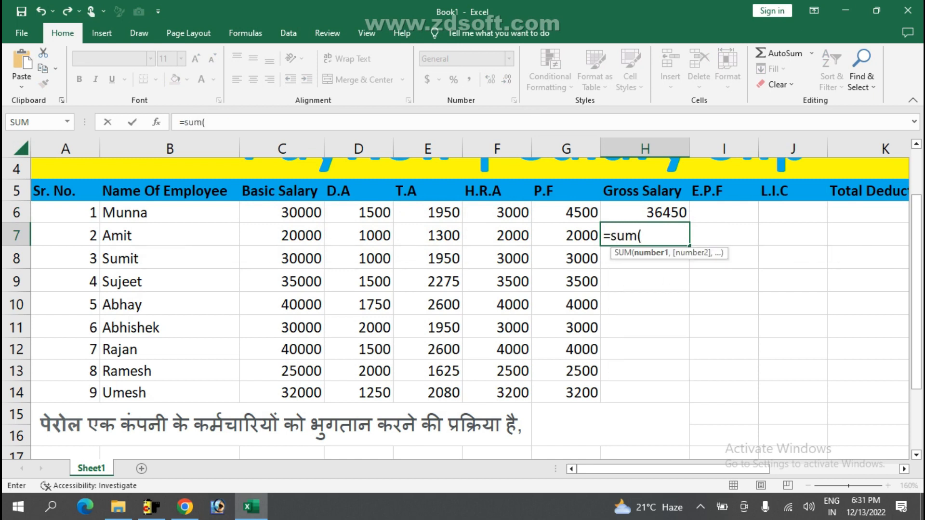
pyautogui.moveTo(299, 236); pyautogui.dragTo(520, 236)
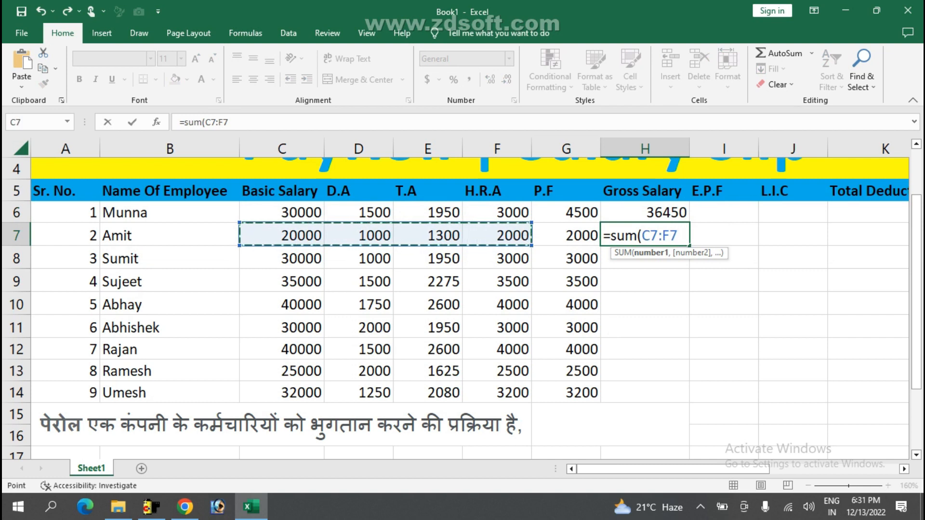
pyautogui.press('Return')
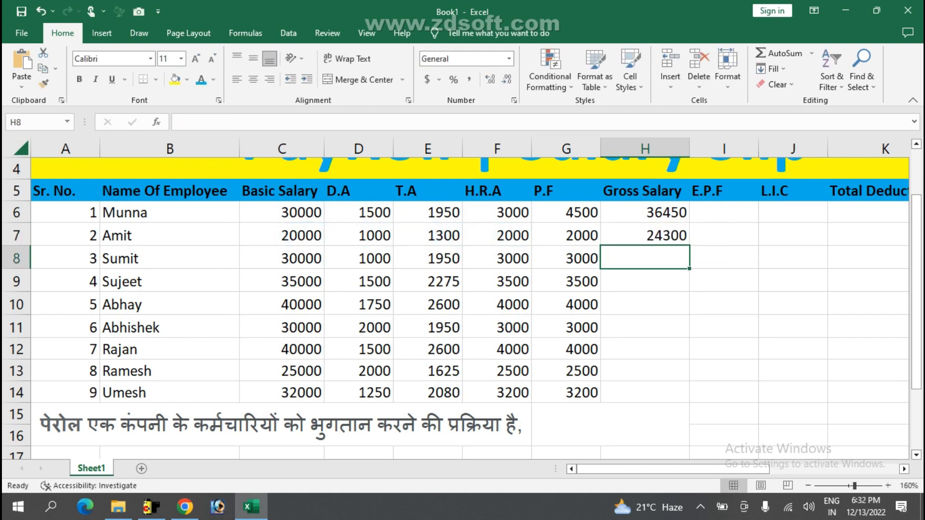
pyautogui.click(645, 236)
pyautogui.moveTo(689, 246); pyautogui.dragTo(690, 398)
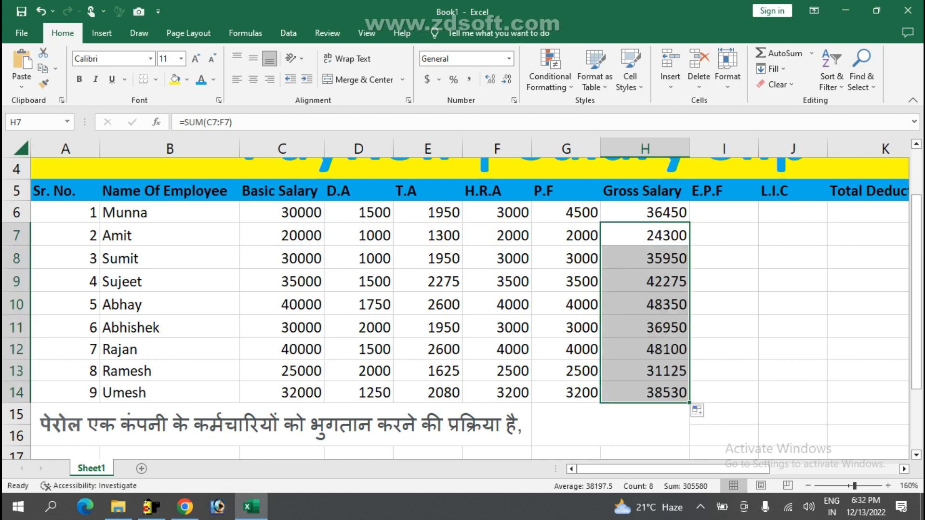
# Step: Calculate the first employee's E.P.F in I6 as half of the P.F with the formula =G6/2
pyautogui.click(724, 213)
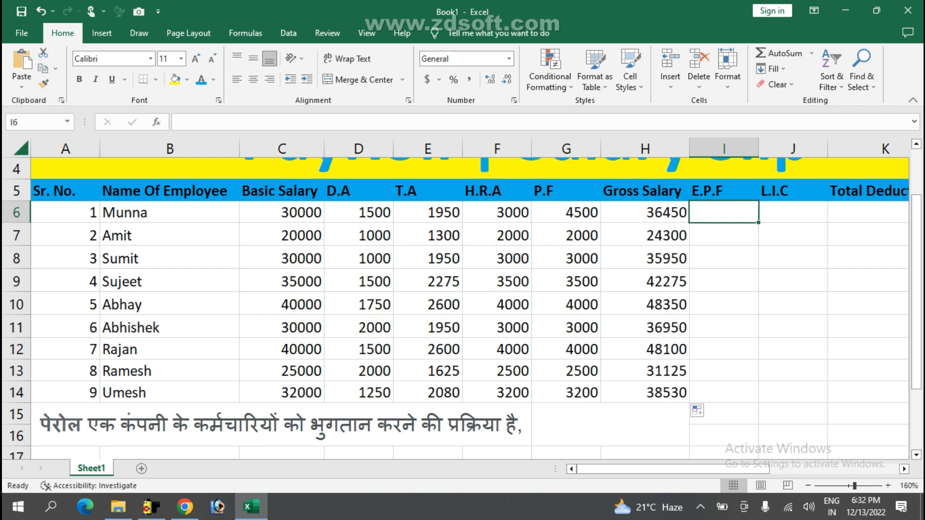
pyautogui.write('=')
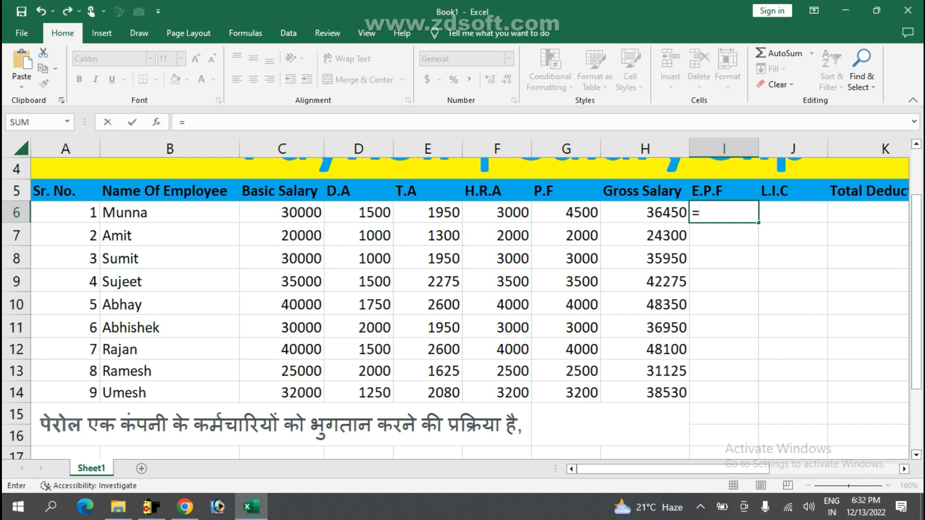
pyautogui.click(566, 213)
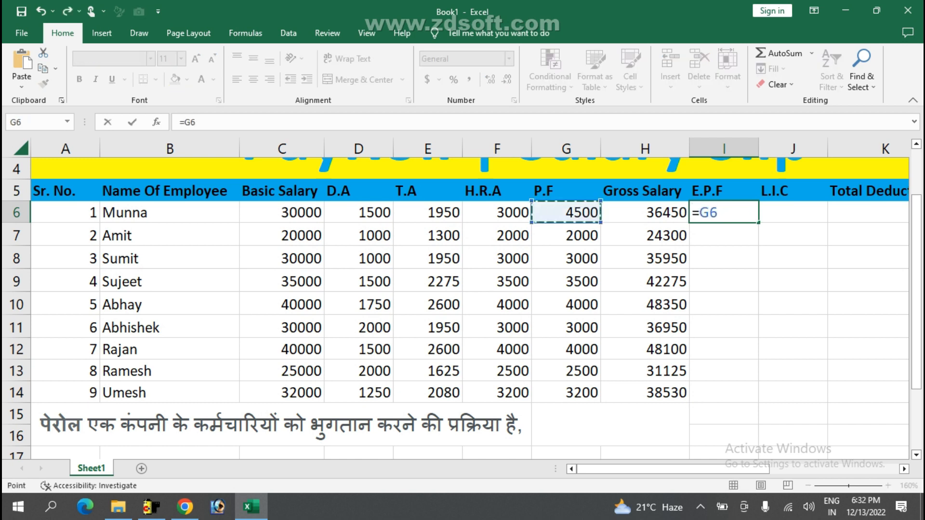
pyautogui.write('/2')
pyautogui.press('Return')
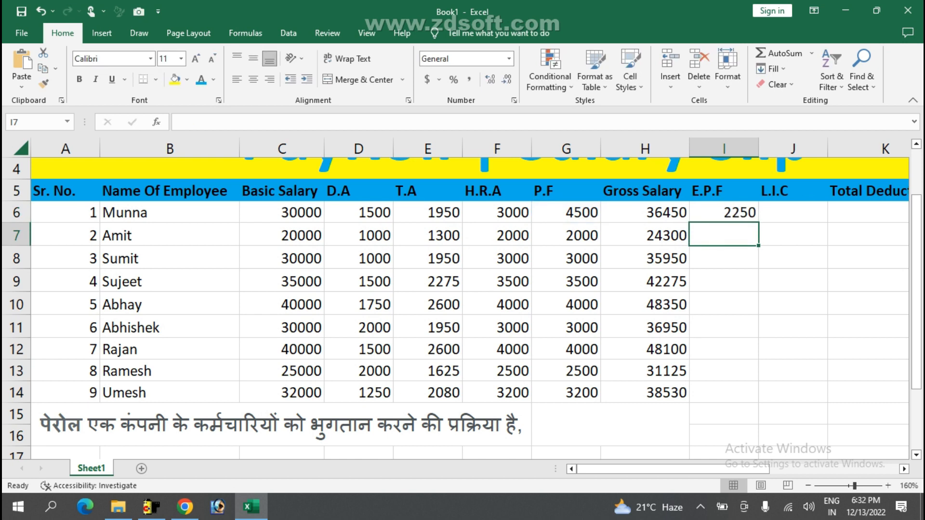
# Step: Calculate the second employee's E.P.F in I7 with the formula =G7/2
pyautogui.write('=')
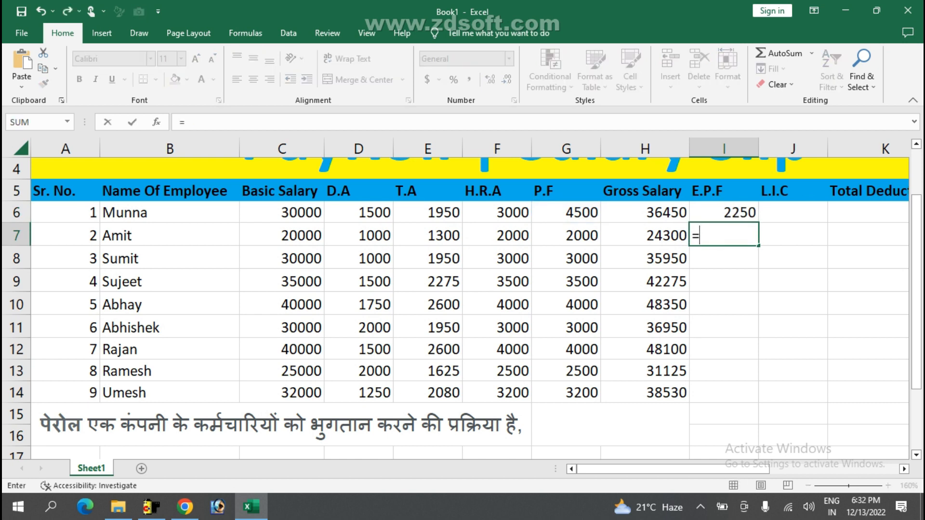
pyautogui.click(566, 235)
pyautogui.write('/')
pyautogui.press('Return')
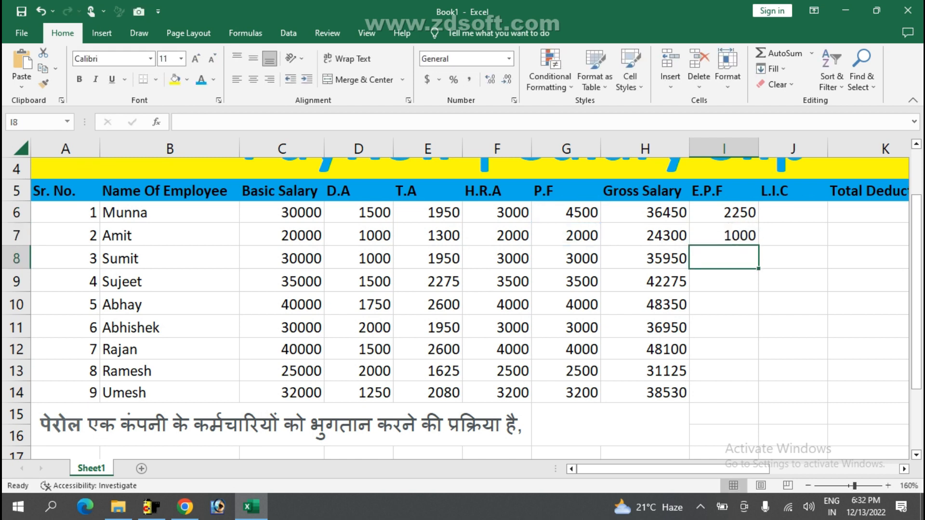
# Step: Fill the E.P.F formula from I7 down the column through I14 for all remaining employees
pyautogui.click(724, 236)
pyautogui.hotkey('shift', 'Down')
pyautogui.hotkey('shift', 'Down')
pyautogui.hotkey('shift', 'Down')
pyautogui.hotkey('shift', 'Down')
pyautogui.hotkey('shift', 'Down')
pyautogui.hotkey('shift', 'Down')
pyautogui.hotkey('shift', 'Down')
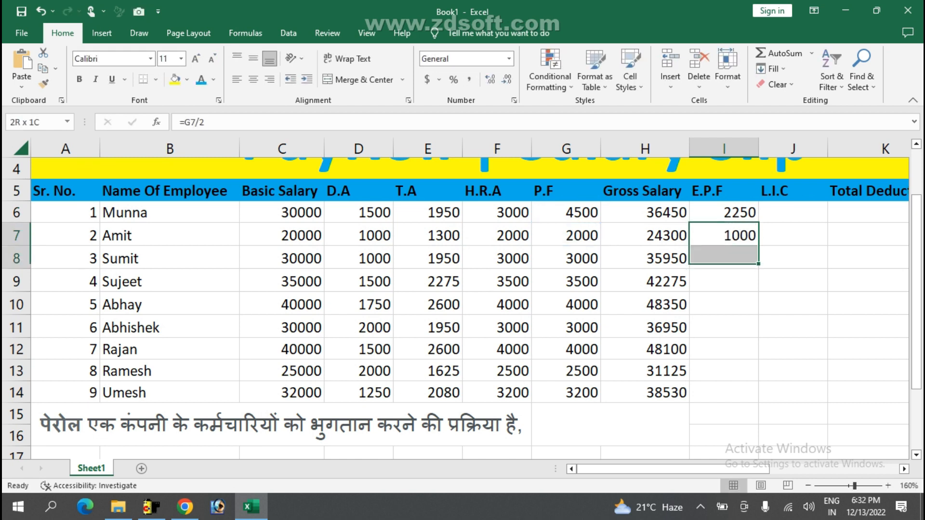
pyautogui.hotkey('ctrl', 'd')
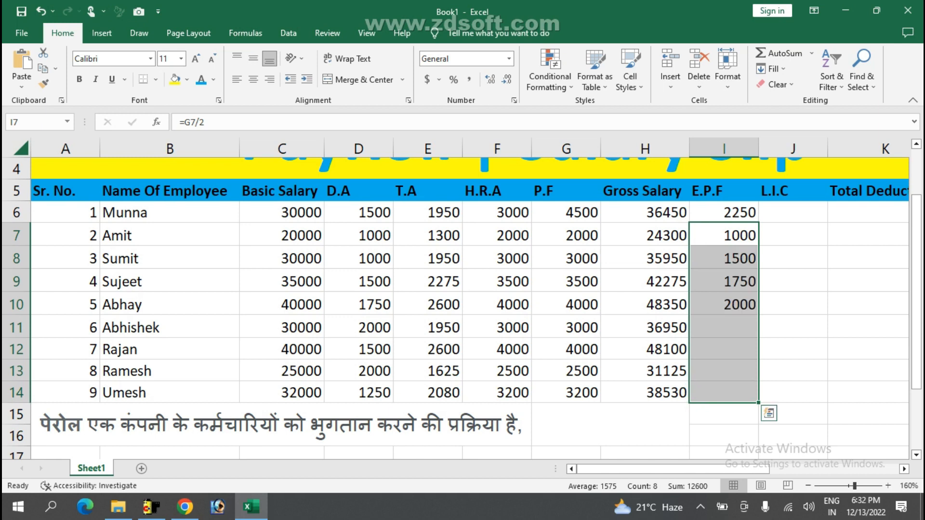
pyautogui.click(794, 213)
pyautogui.write('=')
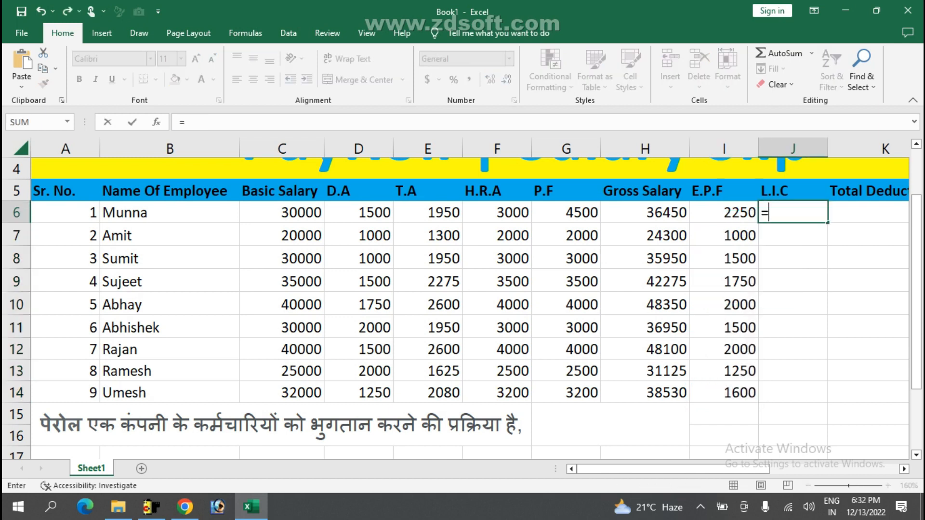
pyautogui.click(567, 213)
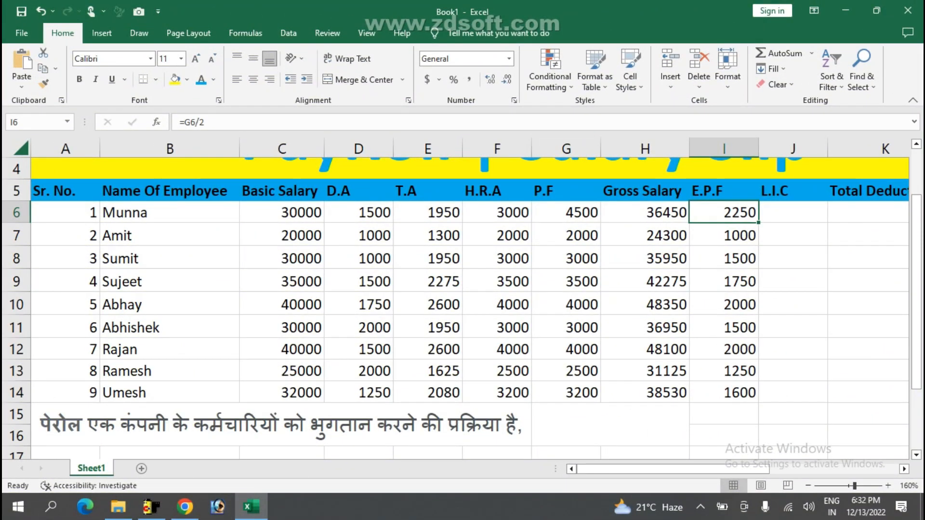
pyautogui.press('Right')
pyautogui.press('Left')
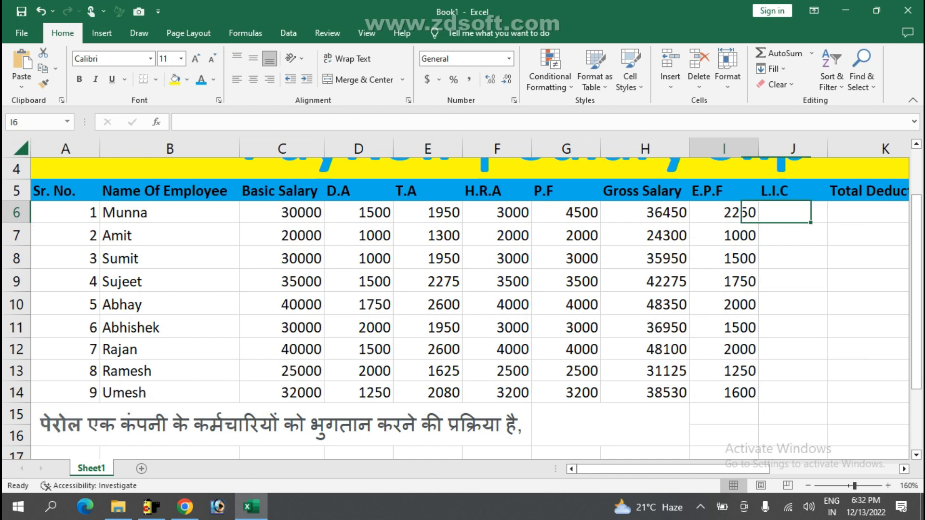
# Step: Calculate the first employee's L.I.C in J6 as half of the E.P.F in I6
pyautogui.press('Right')
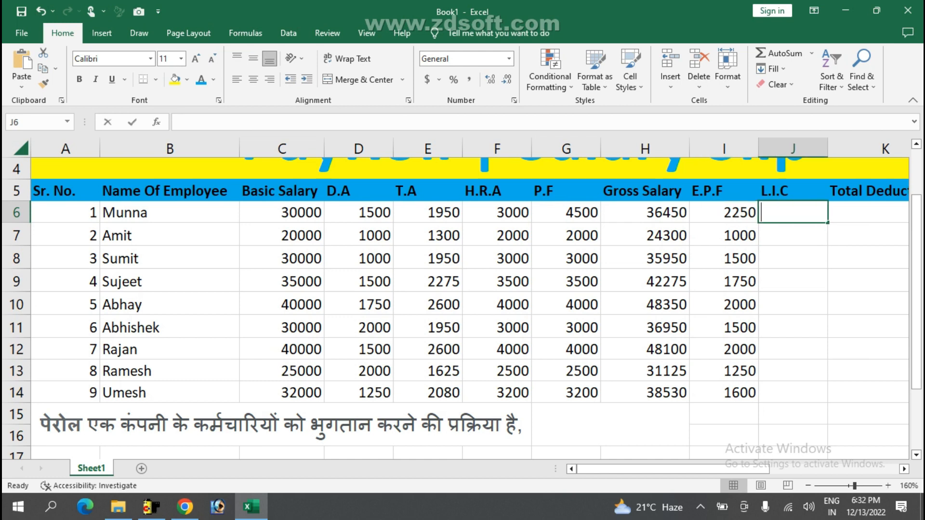
pyautogui.write('=')
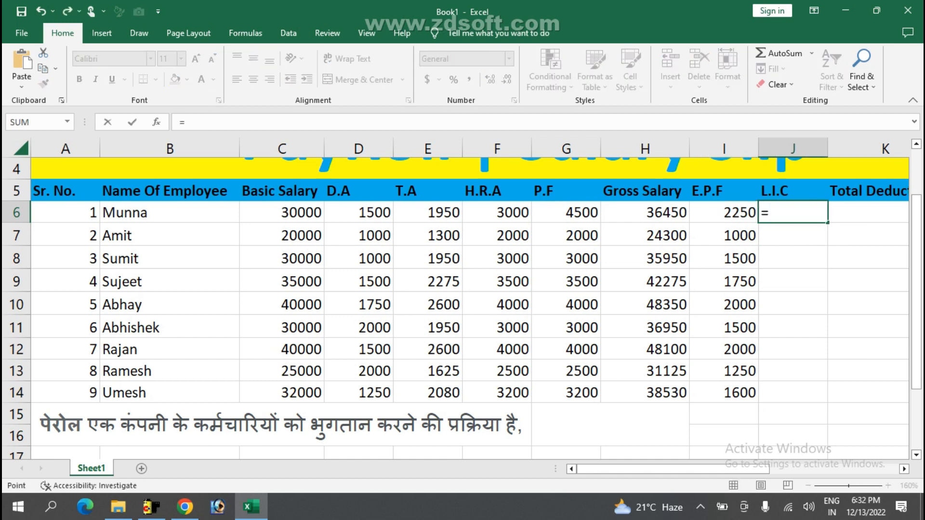
pyautogui.press('Left')
pyautogui.write('/')
pyautogui.press('Return')
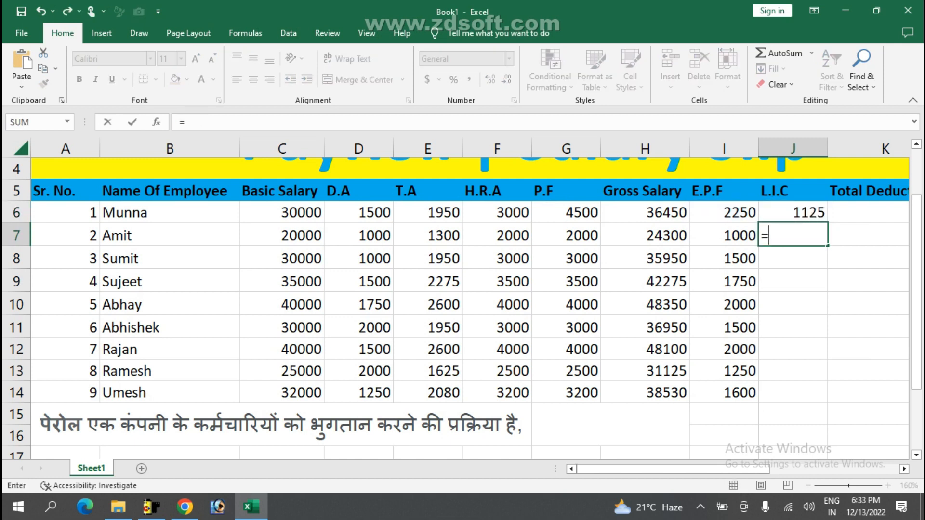
# Step: Calculate the second employee's L.I.C in J7 with =I7/2 and fill the formula down through J14
pyautogui.press('Left')
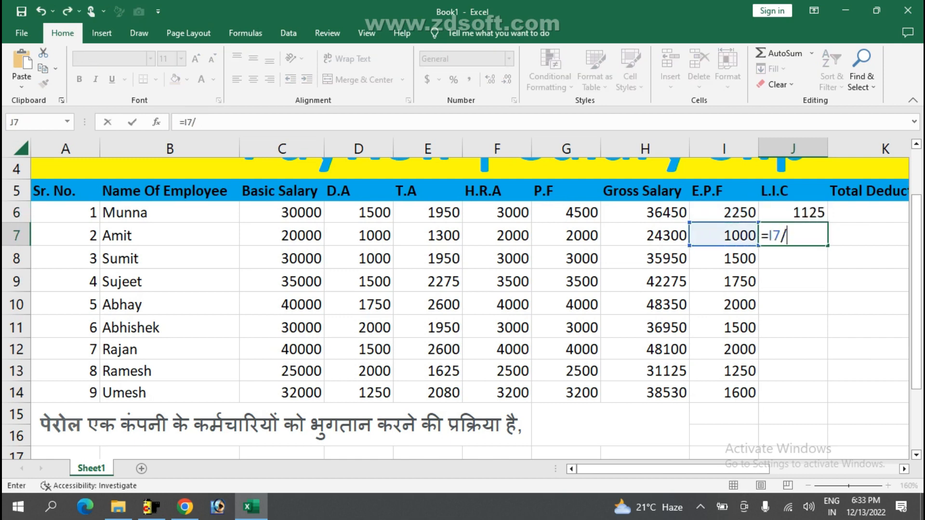
pyautogui.press('Return')
pyautogui.press('Up')
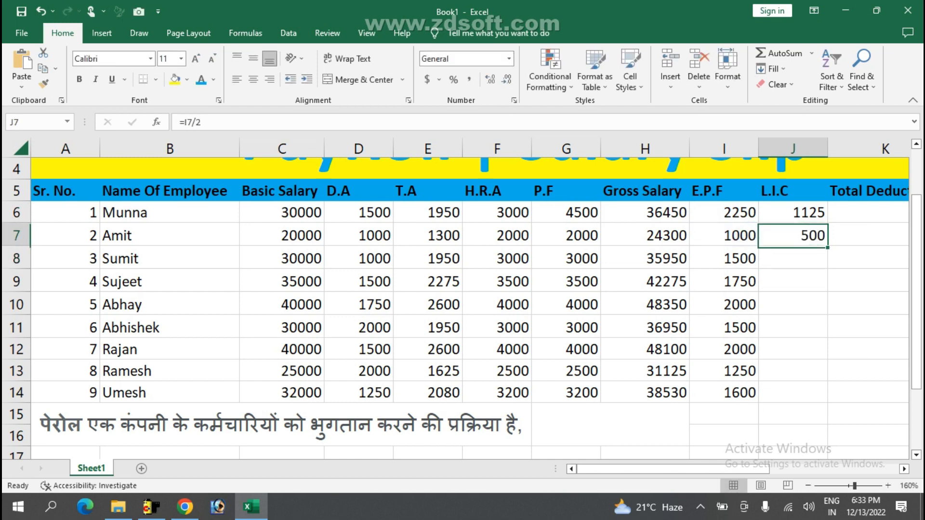
pyautogui.moveTo(828, 246); pyautogui.dragTo(825, 394)
pyautogui.moveTo(796, 416); pyautogui.dragTo(793, 435)
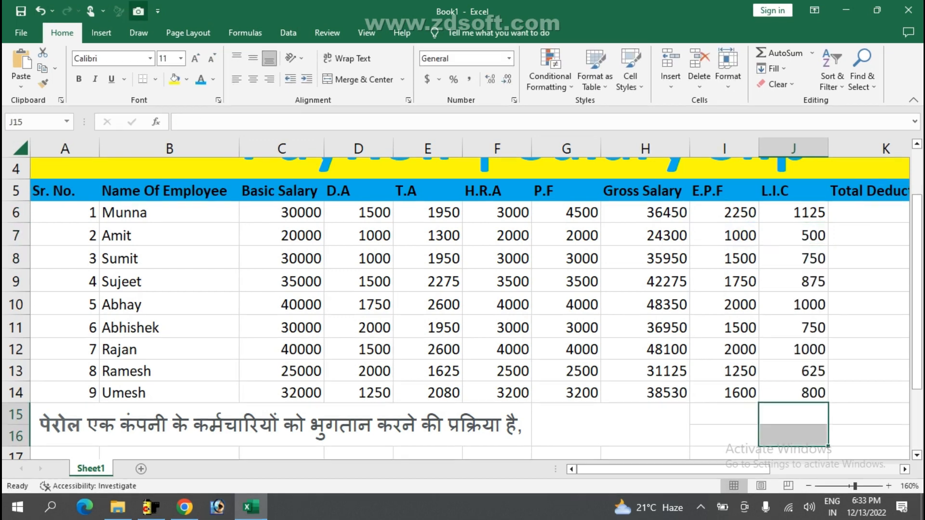
# Step: Calculate the first employee's Total Deduction in K6 by summing E.P.F and L.I.C with =SUM(I6:J6)
pyautogui.moveTo(667, 469); pyautogui.dragTo(734, 470)
pyautogui.click(595, 213)
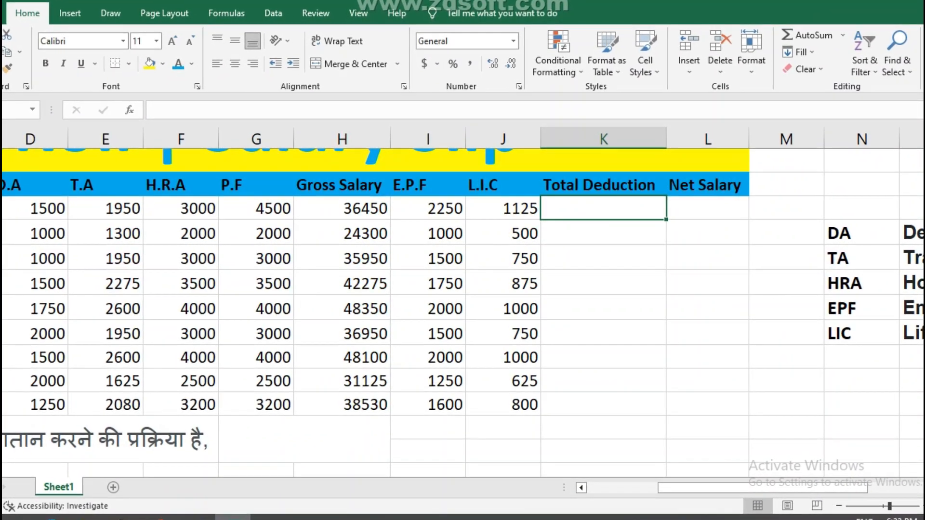
pyautogui.moveTo(428, 209); pyautogui.dragTo(503, 209)
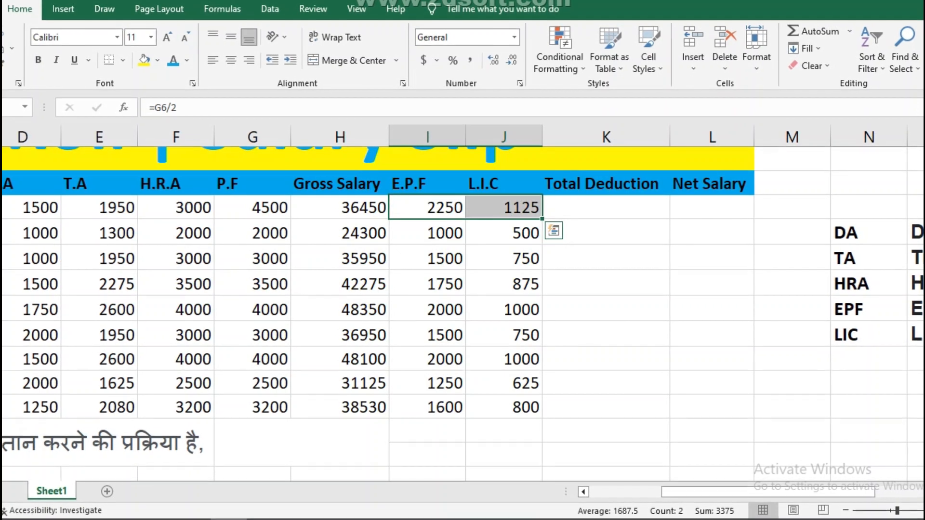
pyautogui.click(427, 207)
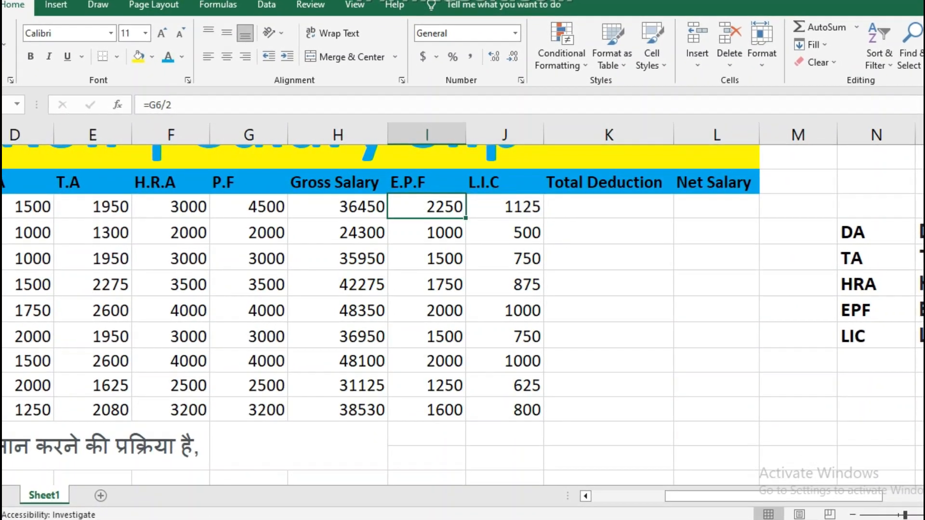
pyautogui.click(504, 207)
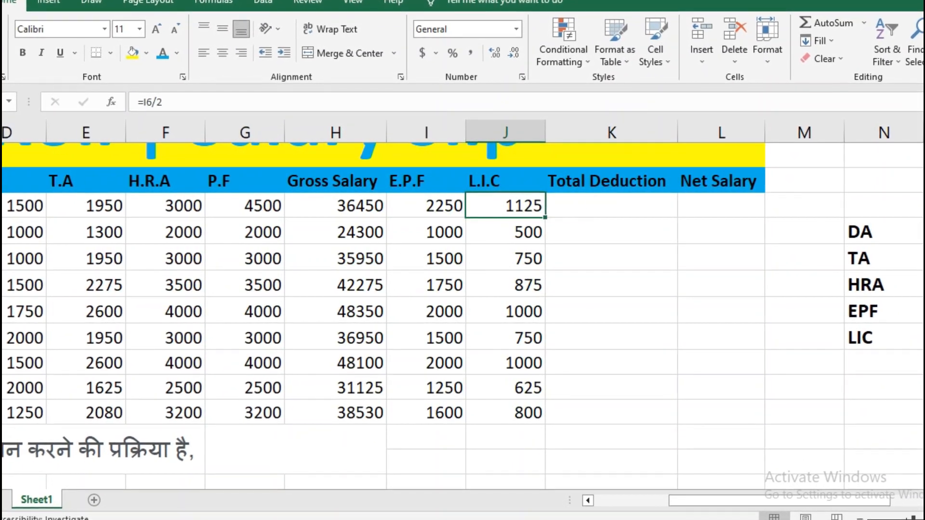
pyautogui.click(610, 207)
pyautogui.write('=')
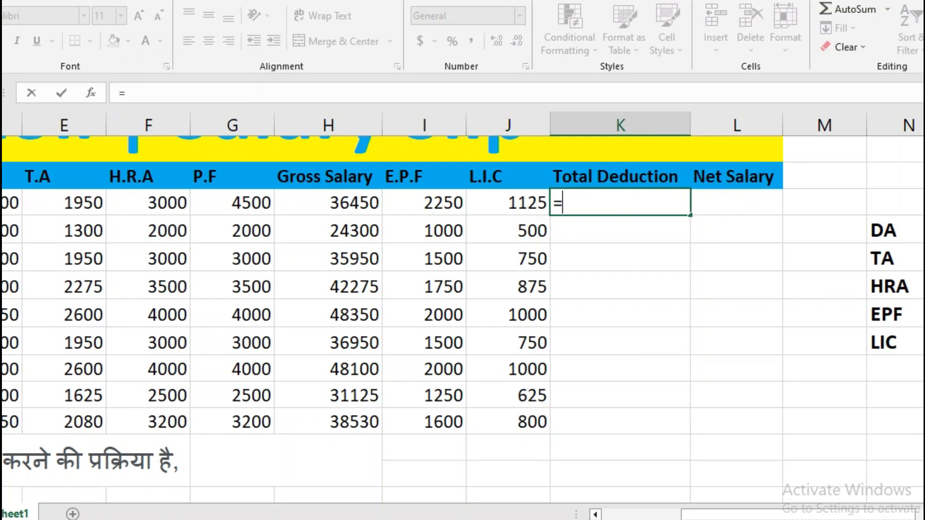
pyautogui.write('sum(')
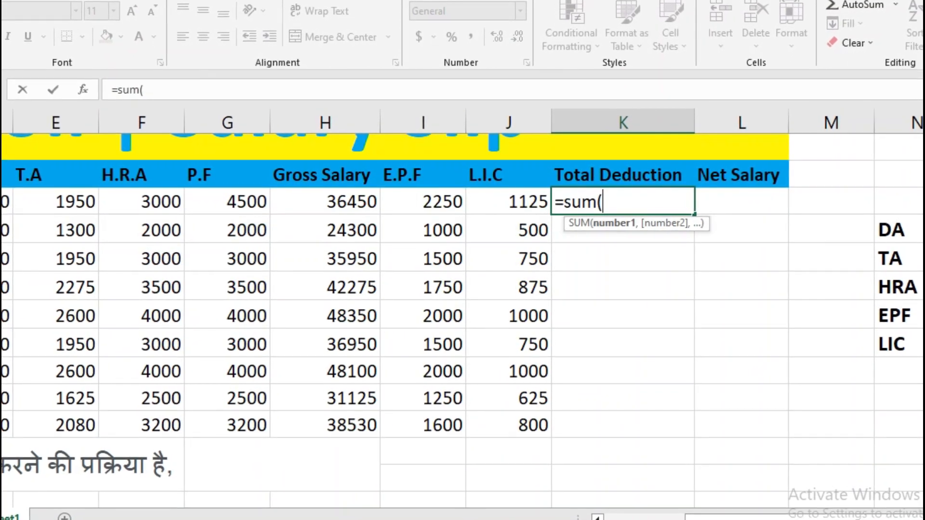
pyautogui.press('Left')
pyautogui.press('Left')
pyautogui.hotkey('shift', 'Right')
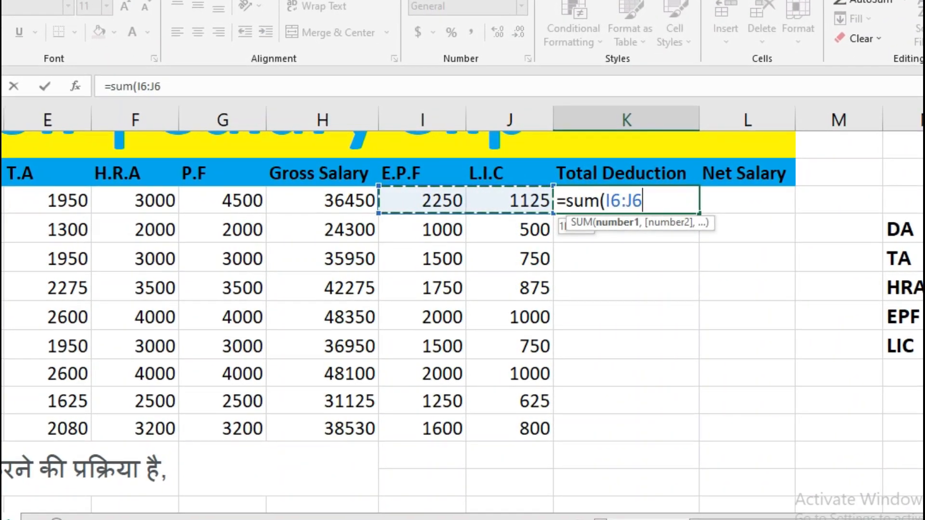
pyautogui.write(')')
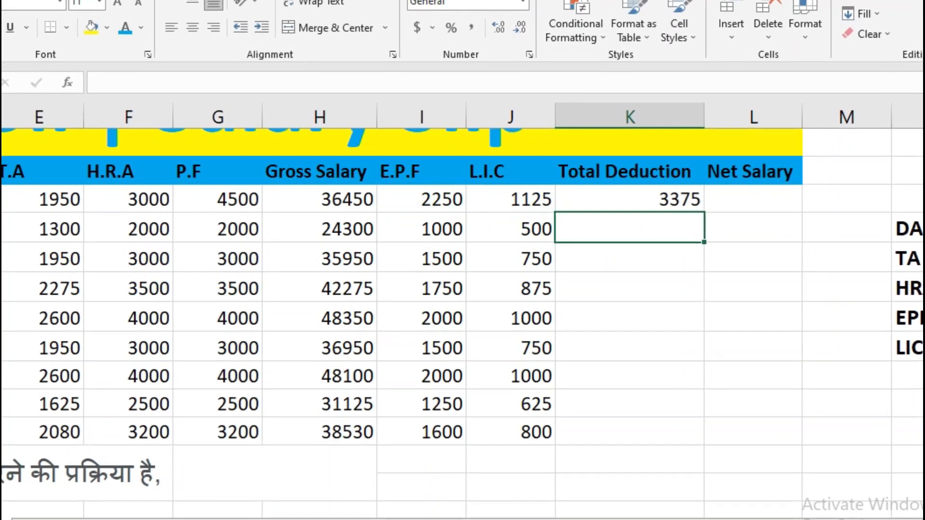
# Step: Calculate the second employee's Total Deduction in K7 with the formula =I7+J7
pyautogui.write('=')
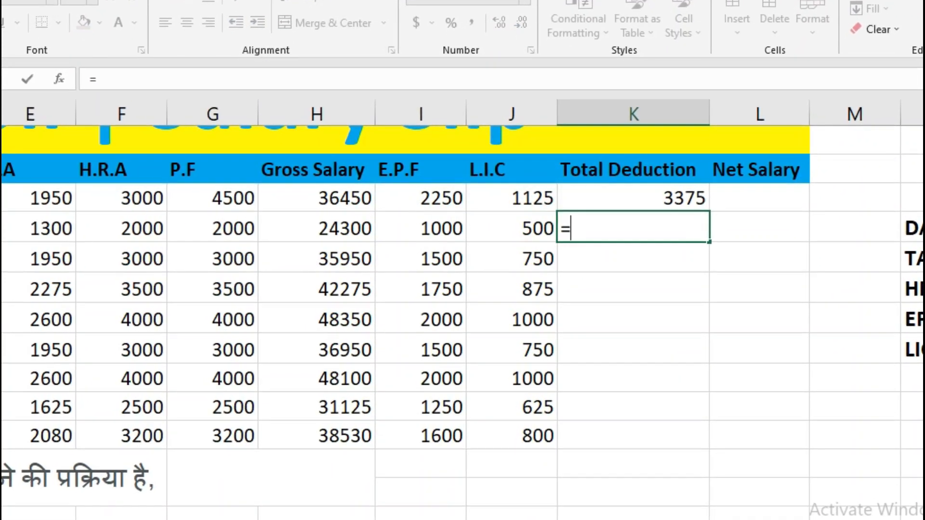
pyautogui.press('Left')
pyautogui.press('Left')
pyautogui.write('+')
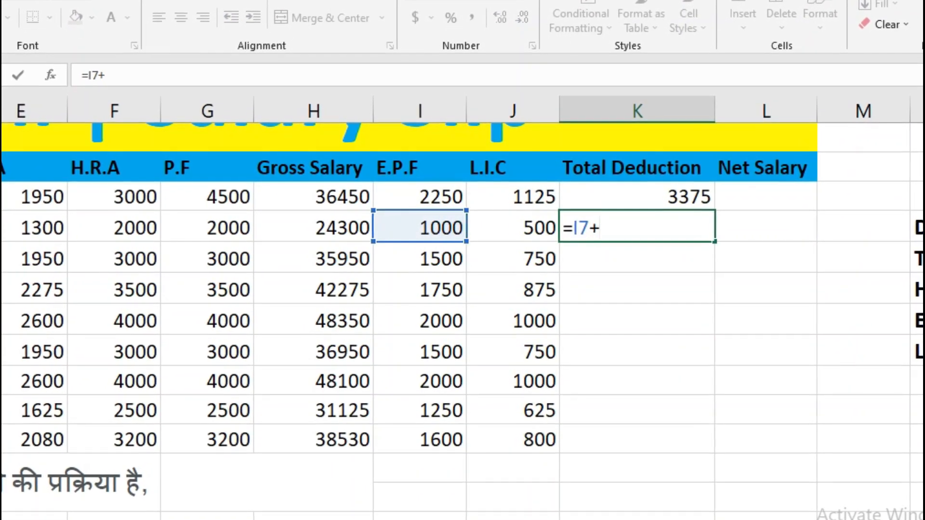
pyautogui.press('Left')
pyautogui.press('Return')
# Step: Fill the Total Deduction formula from K7 down through K14 for all remaining employees
pyautogui.click(640, 226)
pyautogui.moveTo(725, 240); pyautogui.dragTo(725, 393)
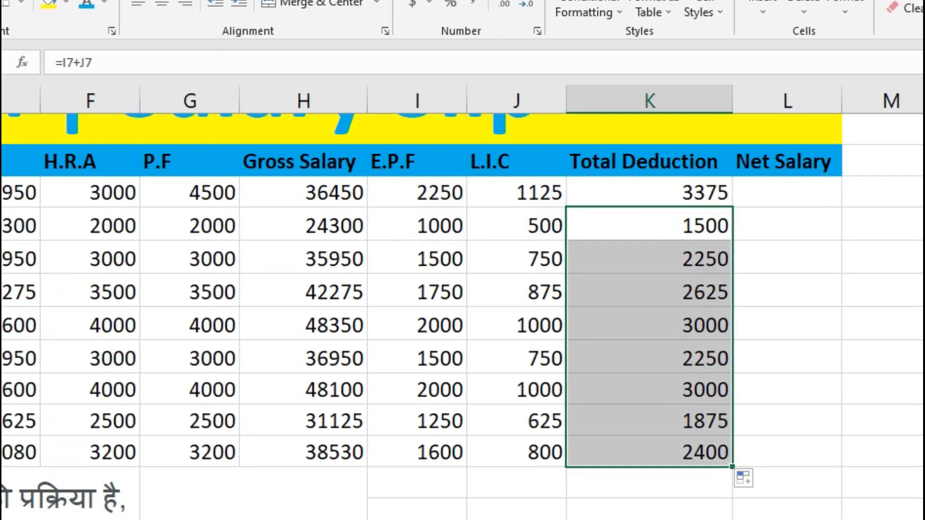
pyautogui.moveTo(648, 193); pyautogui.dragTo(648, 358)
# Step: Calculate the first employee's Net Salary in L6 as Gross Salary minus Total Deduction with =H6-K6
pyautogui.click(786, 193)
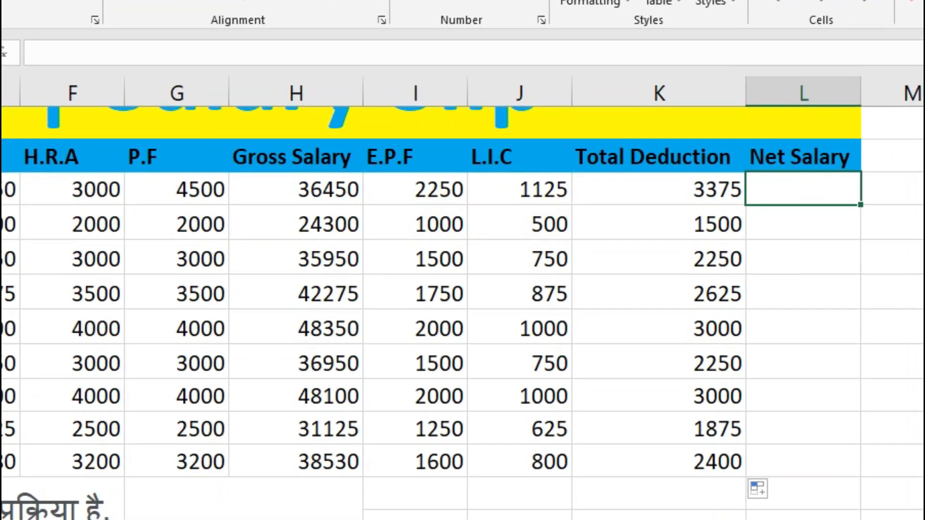
pyautogui.click(658, 189)
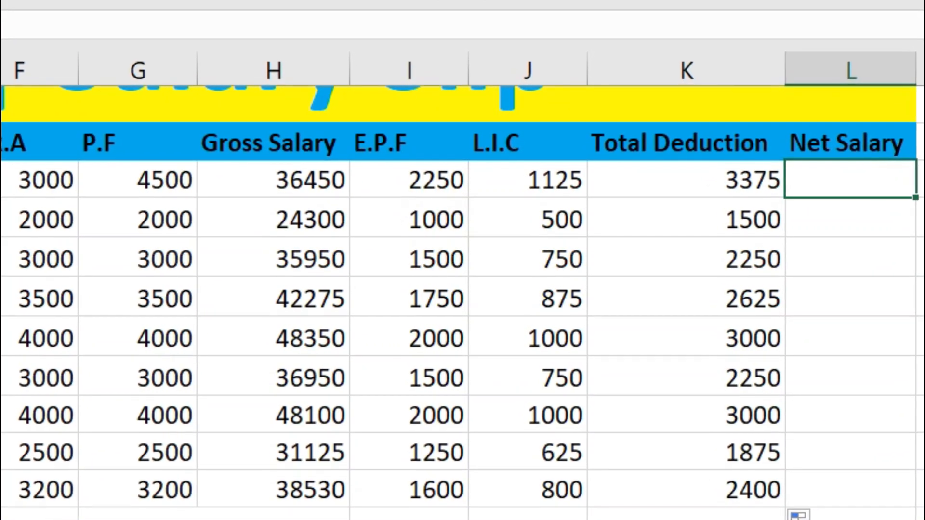
pyautogui.write('=')
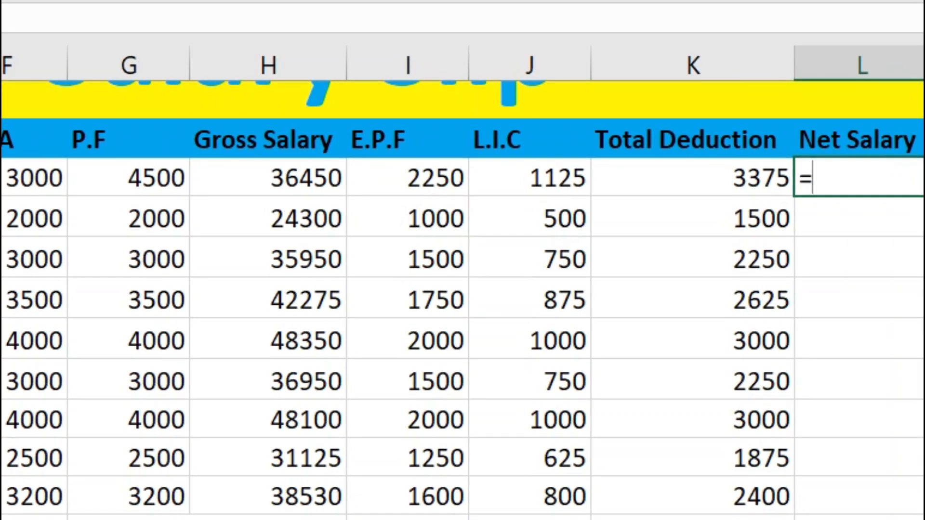
pyautogui.click(270, 179)
pyautogui.write('-')
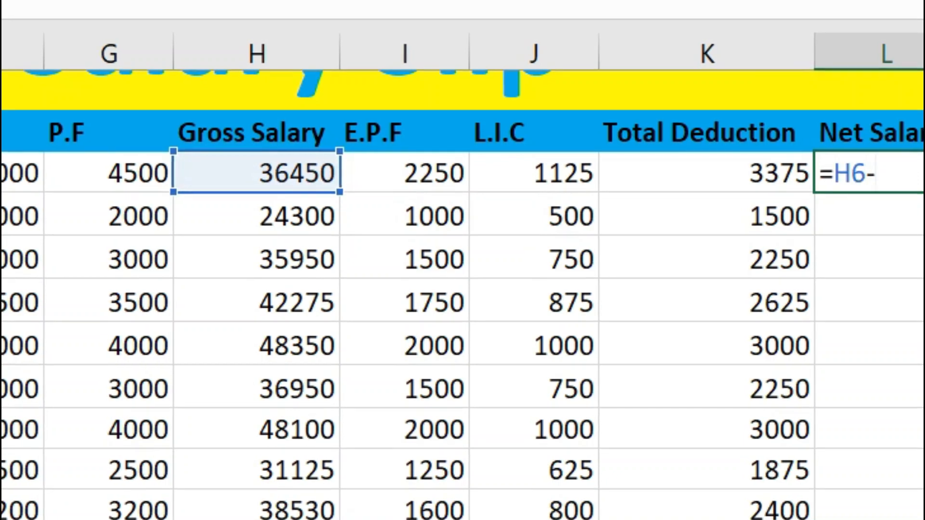
pyautogui.click(704, 173)
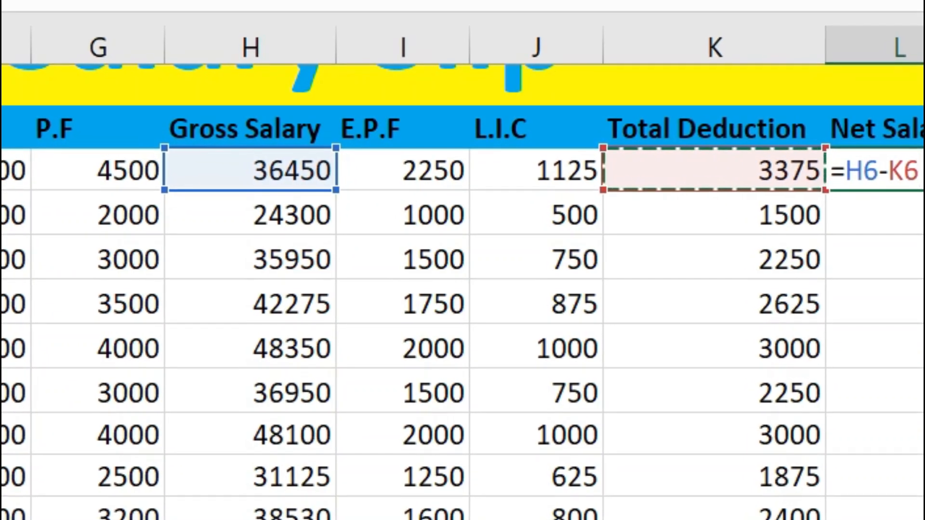
pyautogui.press('Return')
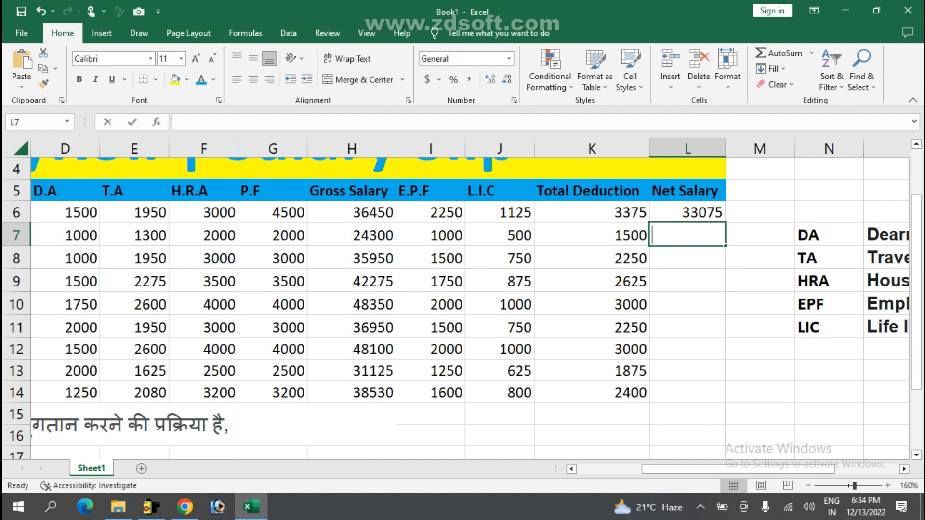
# Step: Calculate the second employee's Net Salary in L7 with =H7-K7 and fill the formula down through L14
pyautogui.write('=')
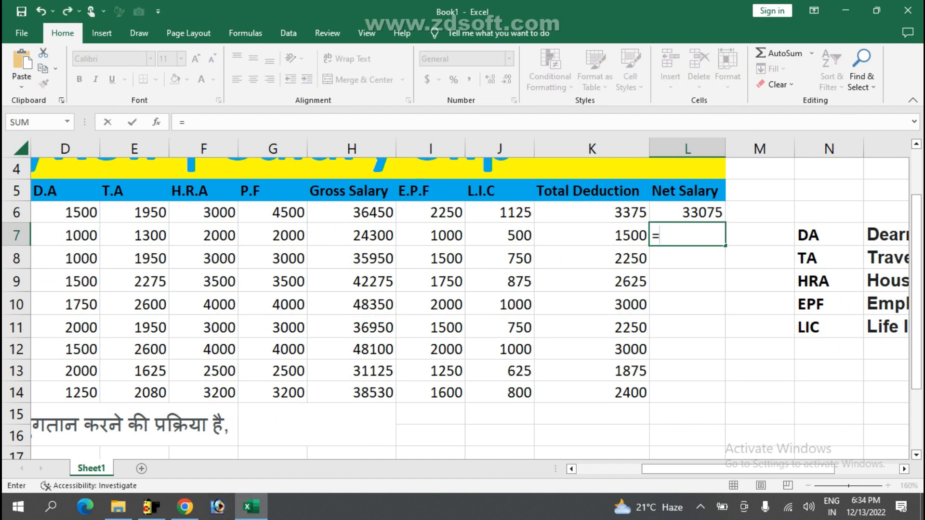
pyautogui.click(352, 235)
pyautogui.write('-')
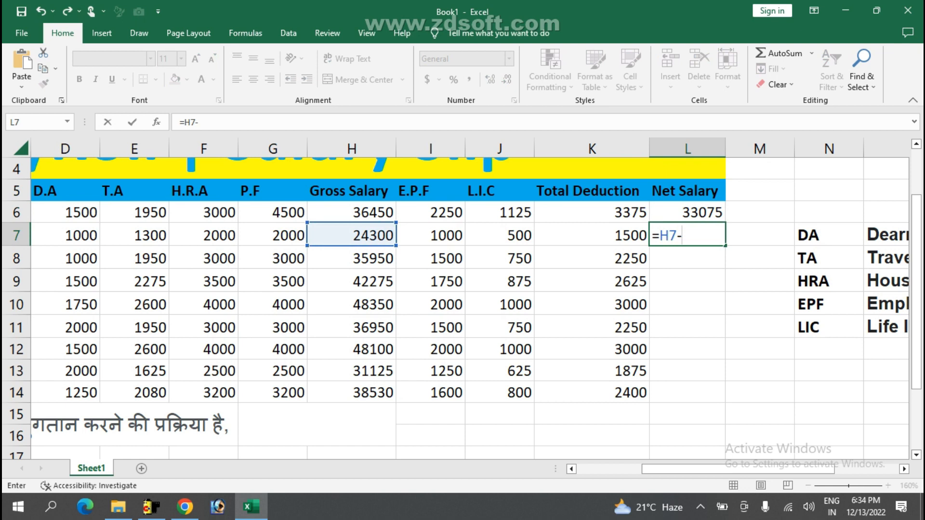
pyautogui.click(626, 235)
pyautogui.press('Return')
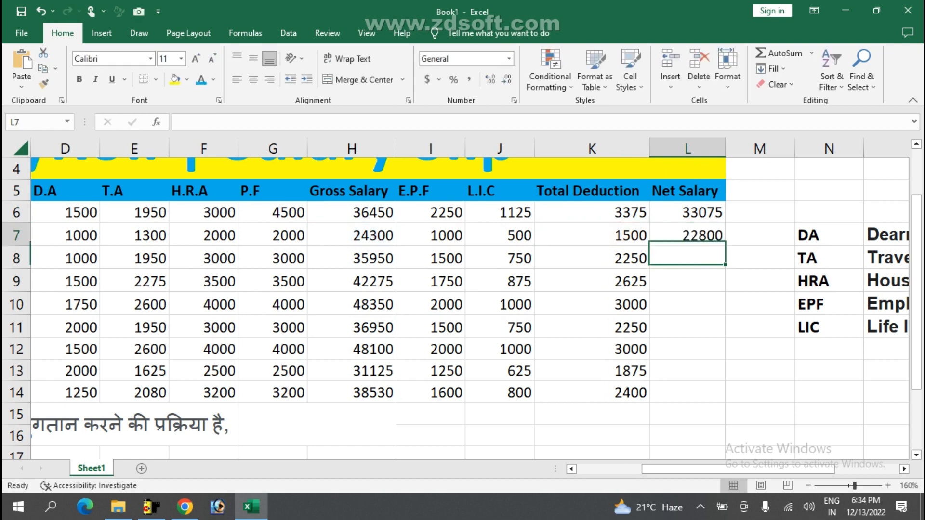
pyautogui.click(688, 235)
pyautogui.moveTo(725, 245); pyautogui.dragTo(713, 394)
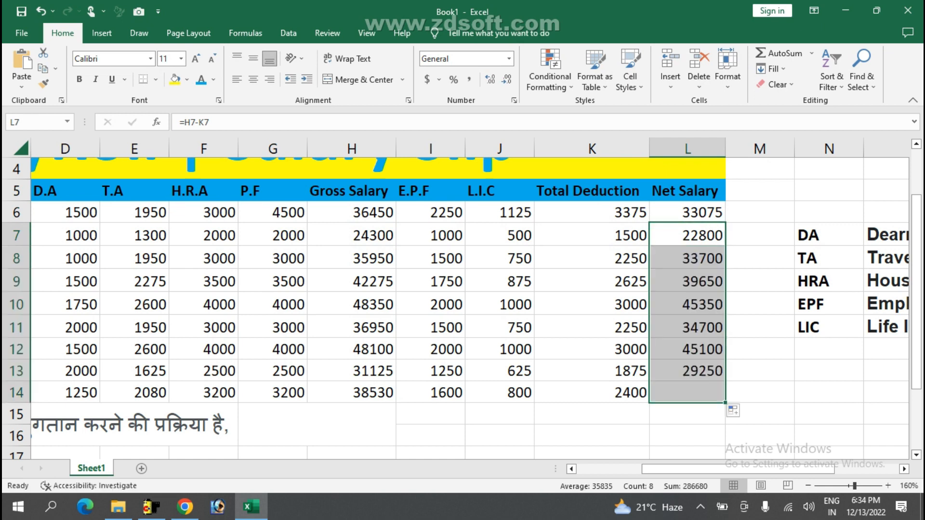
# Step: Review the abbreviated column headings in row 5 of the salary slip, starting from D.A
pyautogui.moveTo(689, 469); pyautogui.dragTo(621, 469)
pyautogui.click(359, 191)
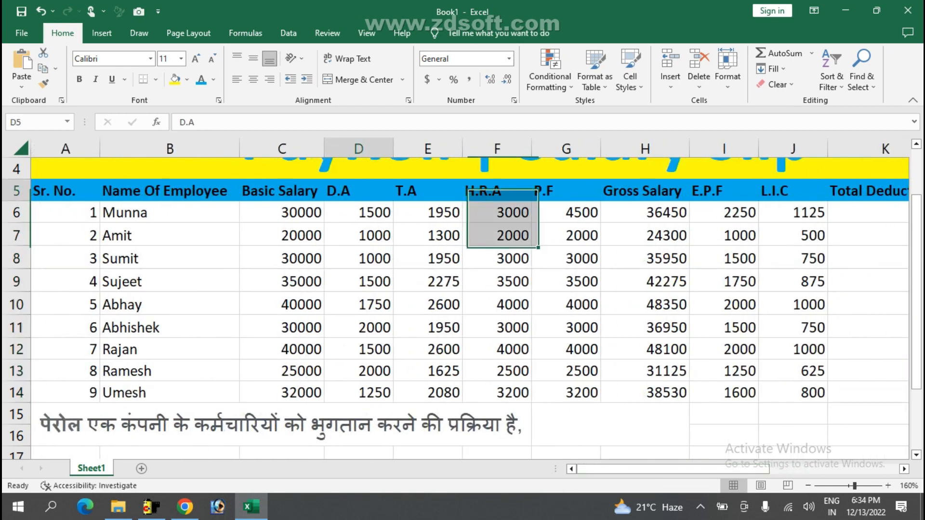
pyautogui.press('Right')
pyautogui.press('Right')
pyautogui.press('Right')
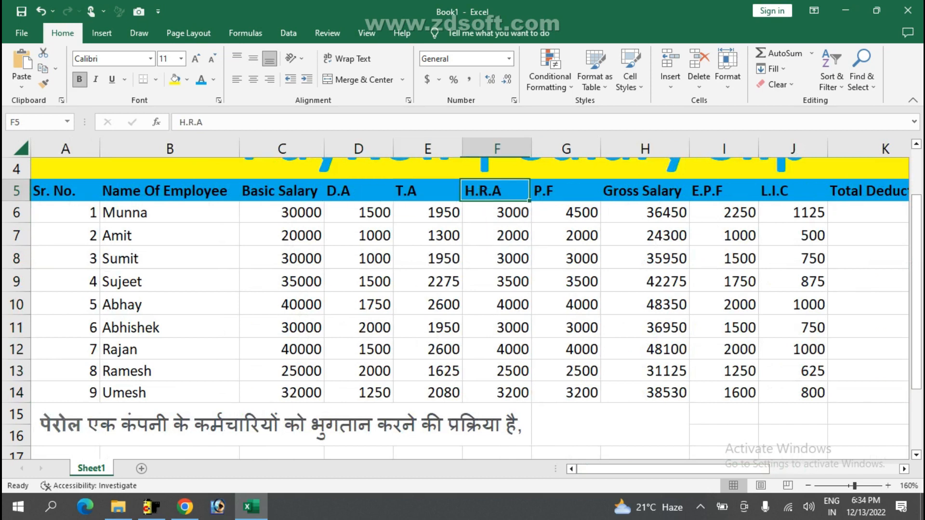
pyautogui.press('Right')
pyautogui.press('Right')
pyautogui.press('Right')
# Step: Read the full forms of DA, TA, HRA, EPF and LIC in the abbreviation list in columns N and O
pyautogui.moveTo(622, 469); pyautogui.dragTo(709, 469)
pyautogui.click(760, 235)
pyautogui.click(691, 258)
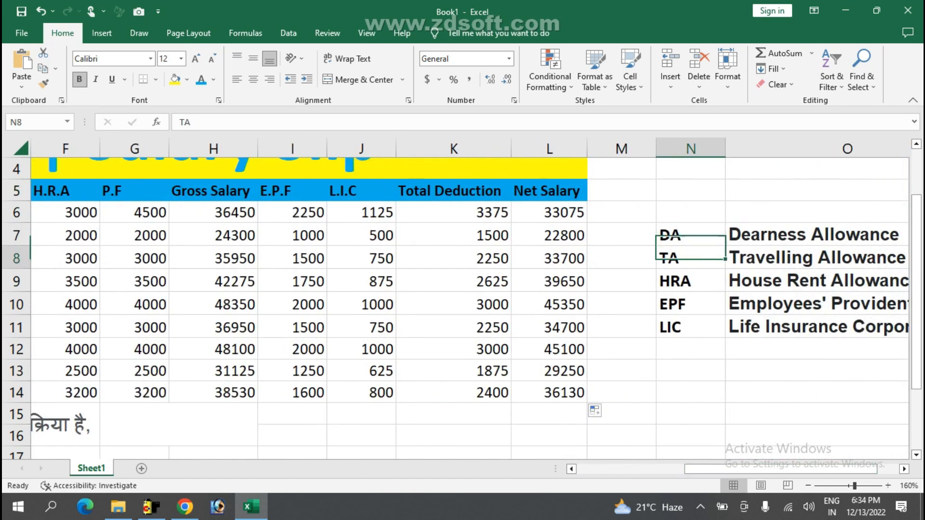
pyautogui.click(691, 281)
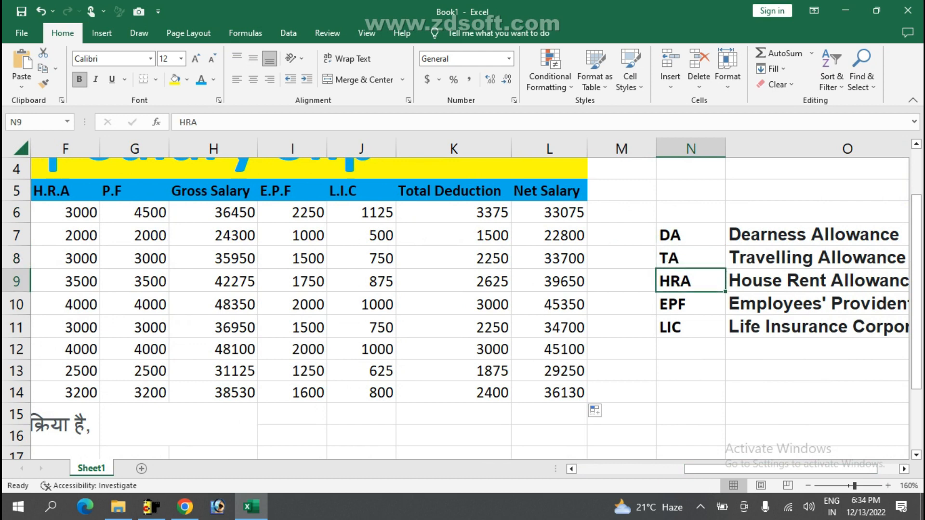
pyautogui.click(691, 304)
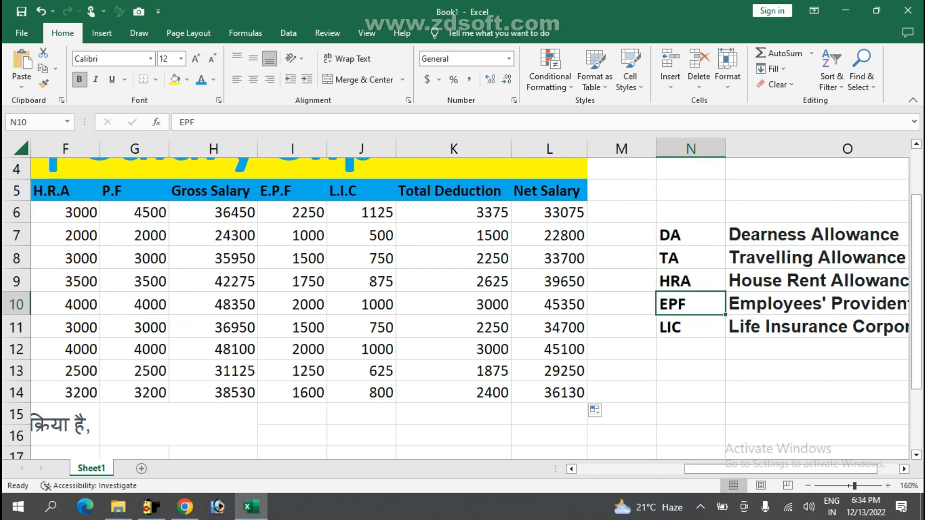
pyautogui.hscroll(1, 471, 307)
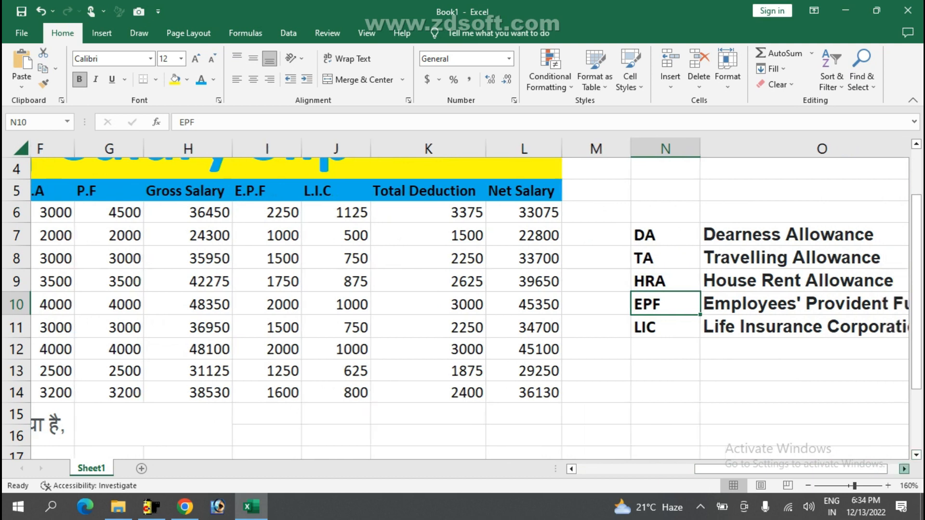
pyautogui.click(621, 328)
pyautogui.click(778, 327)
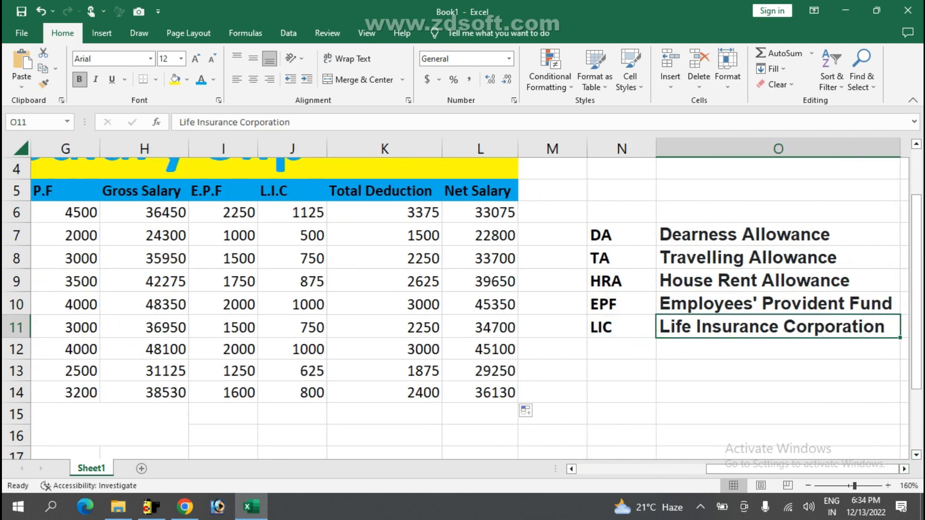
pyautogui.hscroll(-4, 470, 307)
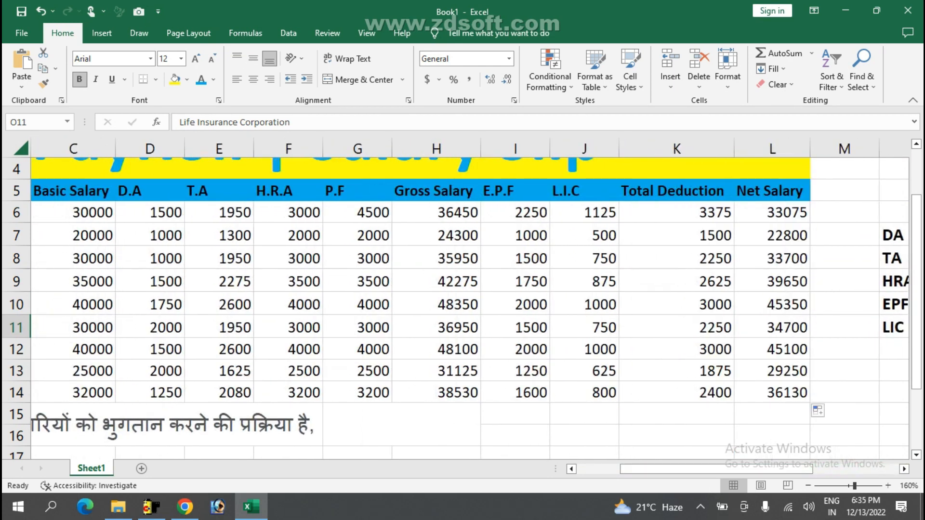
pyautogui.hscroll(2, 470, 307)
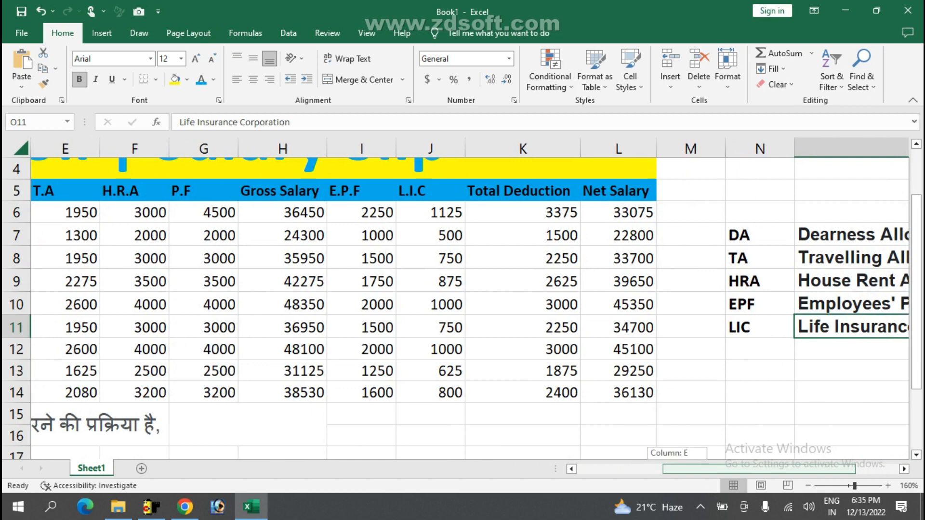
pyautogui.hscroll(-4, 471, 306)
pyautogui.click(281, 425)
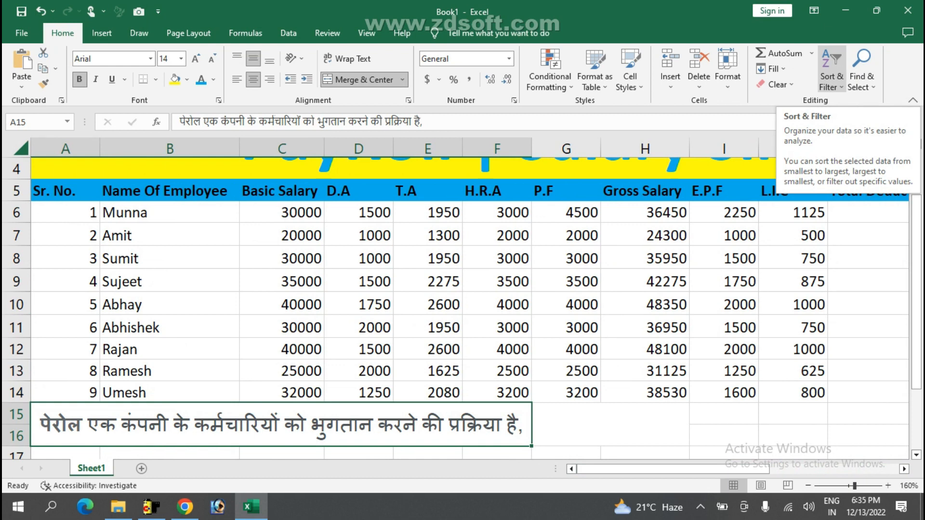
pyautogui.moveTo(54, 190); pyautogui.dragTo(793, 393)
pyautogui.click(645, 393)
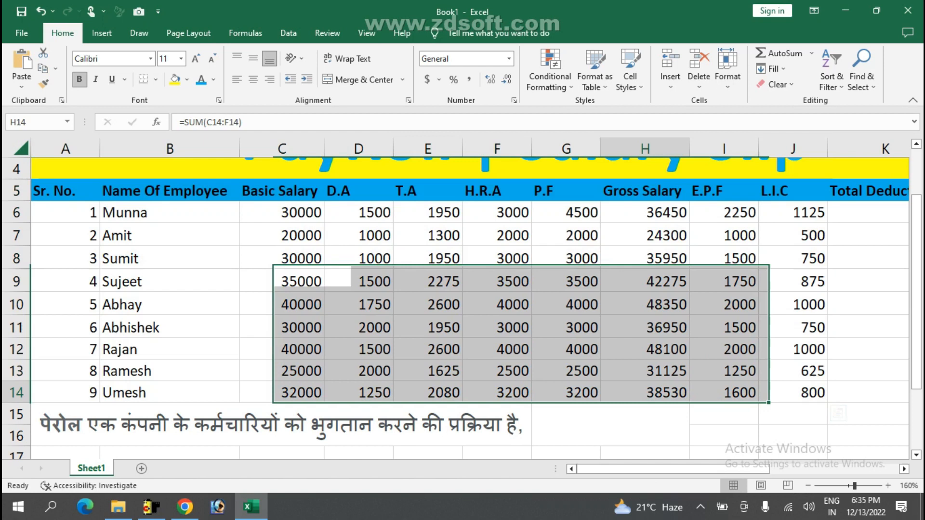
# Step: Select all salary amounts in C6:L14 and open the additional accounting format settings for them
pyautogui.click(428, 349)
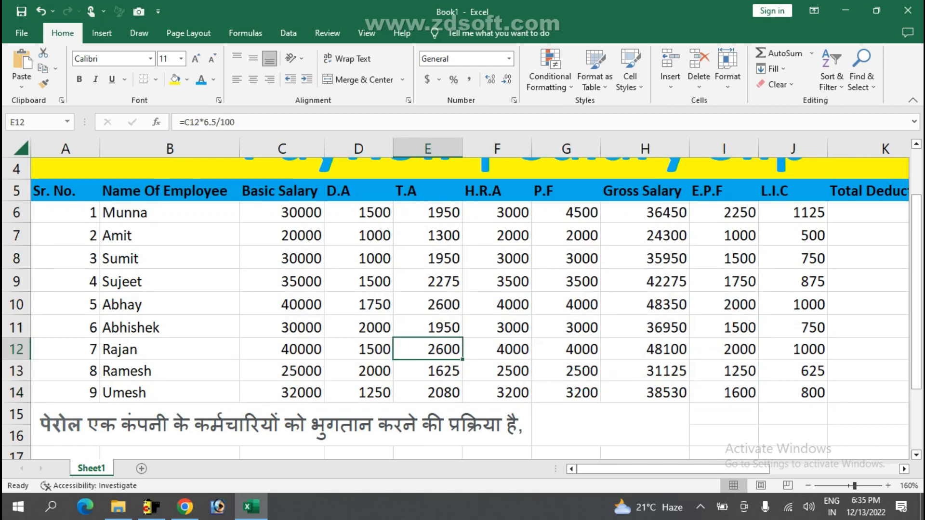
pyautogui.click(282, 213)
pyautogui.moveTo(282, 212); pyautogui.dragTo(282, 392)
pyautogui.click(428, 350)
pyautogui.click(282, 213)
pyautogui.moveTo(282, 213); pyautogui.dragTo(794, 393)
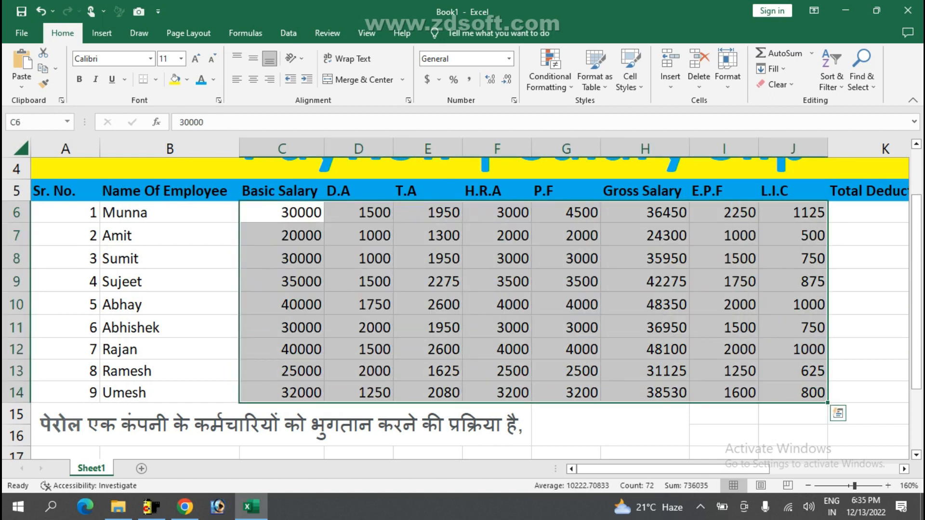
pyautogui.moveTo(666, 469); pyautogui.dragTo(696, 469)
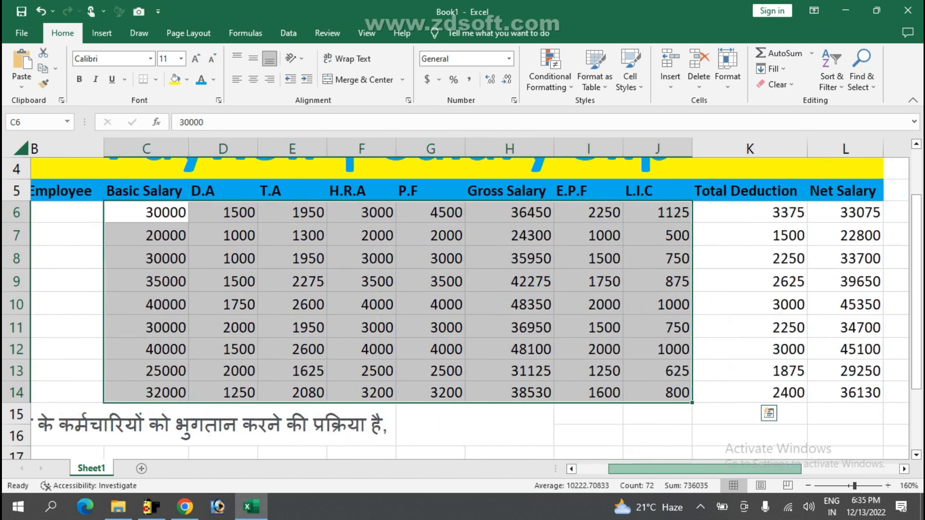
pyautogui.click(181, 213)
pyautogui.moveTo(412, 279); pyautogui.dragTo(791, 392)
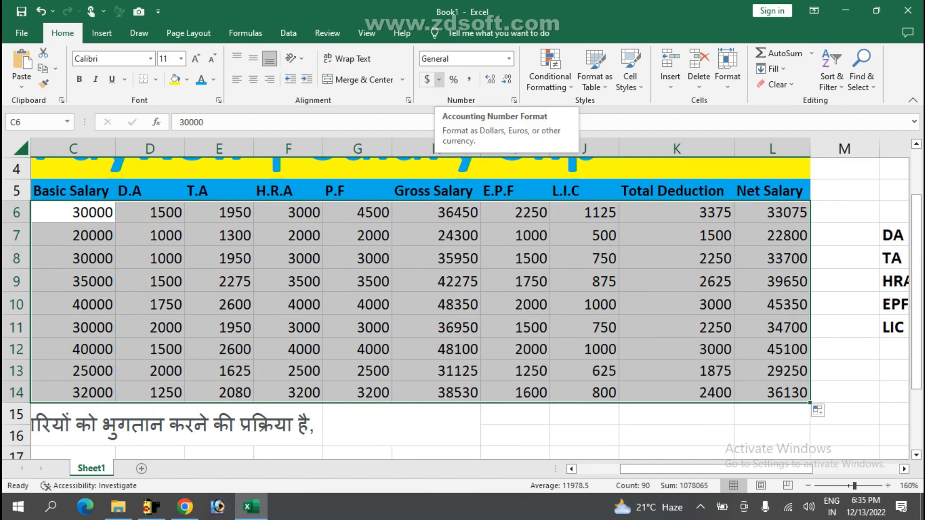
pyautogui.click(439, 79)
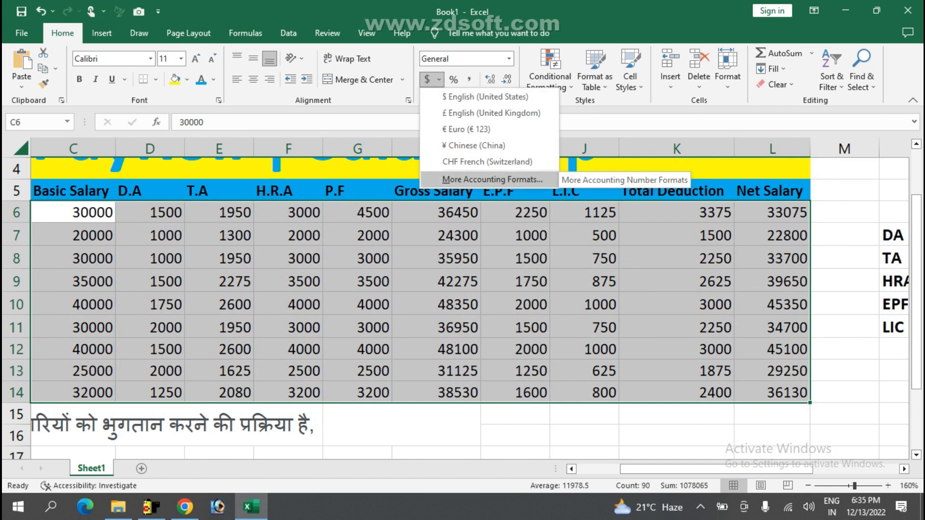
pyautogui.click(492, 179)
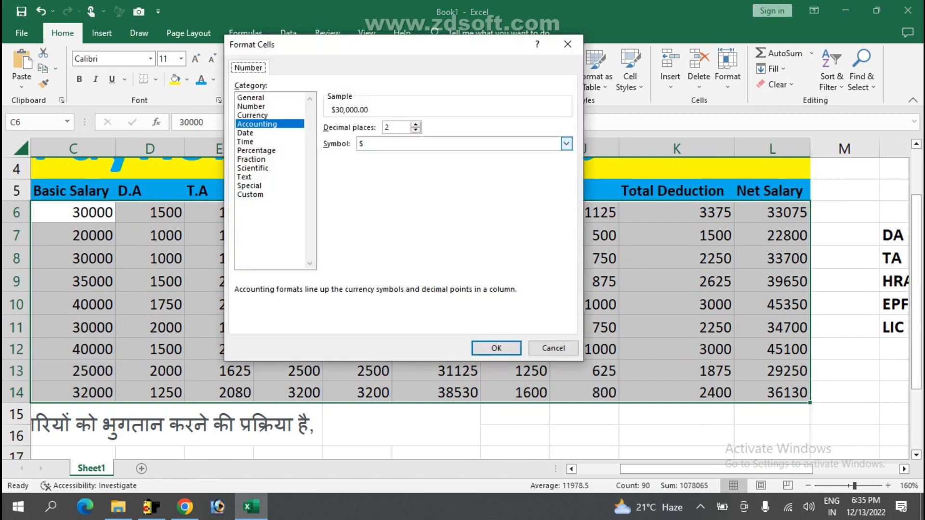
# Step: Apply the Accounting format with the ₹ English (India) currency symbol to the selected salary amounts
pyautogui.moveTo(427, 69); pyautogui.dragTo(545, 124)
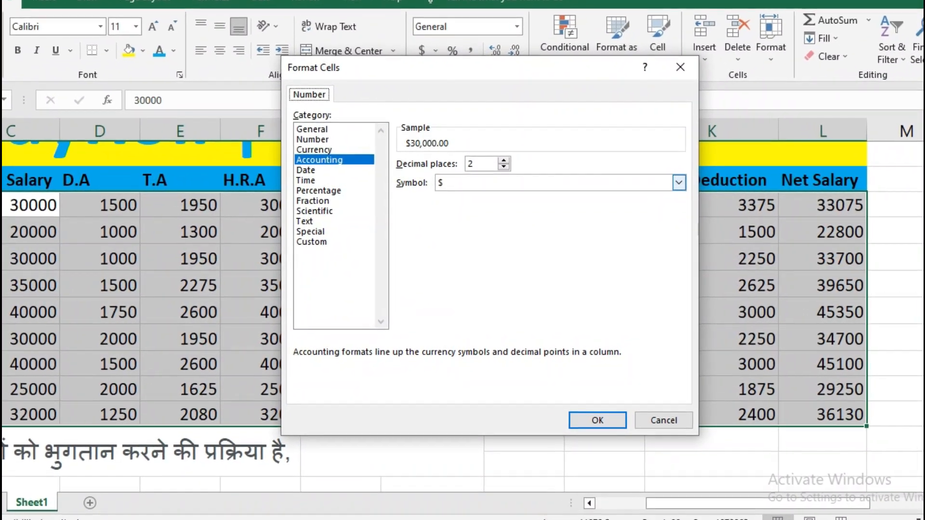
pyautogui.click(679, 183)
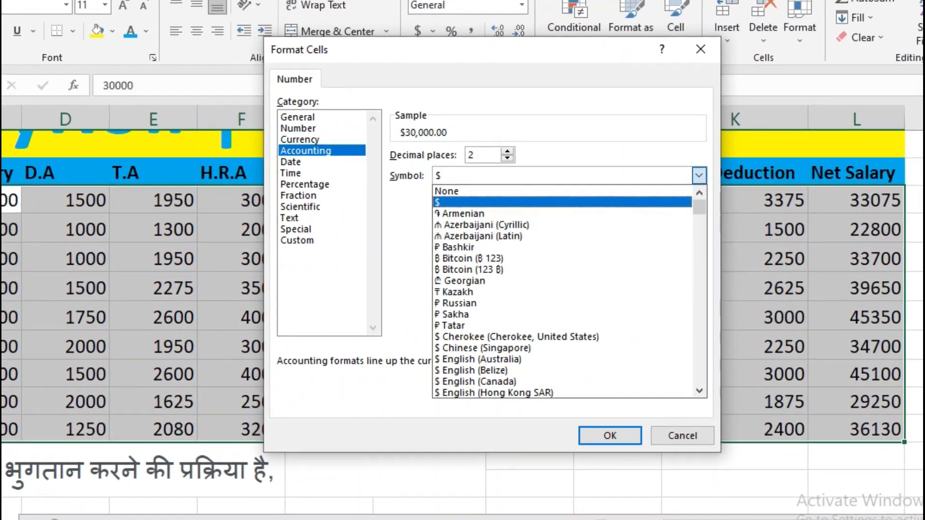
pyautogui.scroll(-6, 559, 326)
pyautogui.scroll(-8, 559, 325)
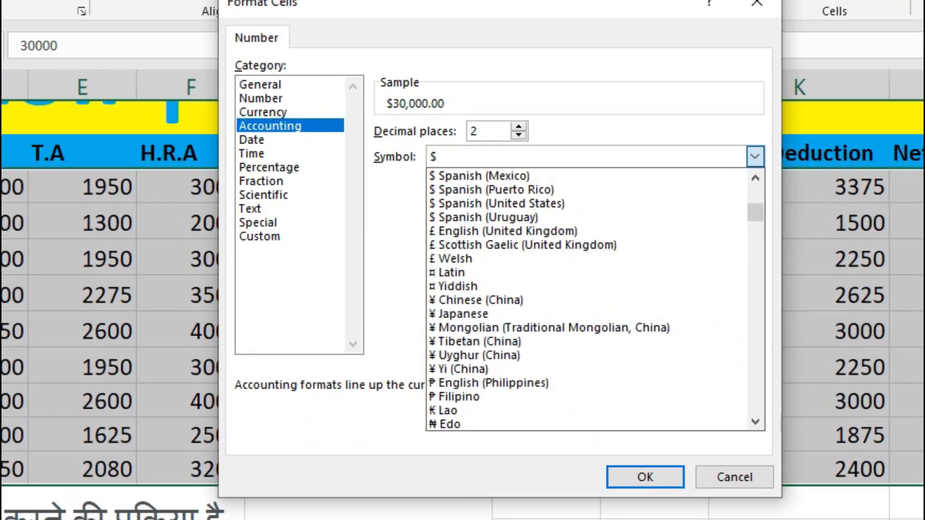
pyautogui.scroll(-8, 559, 326)
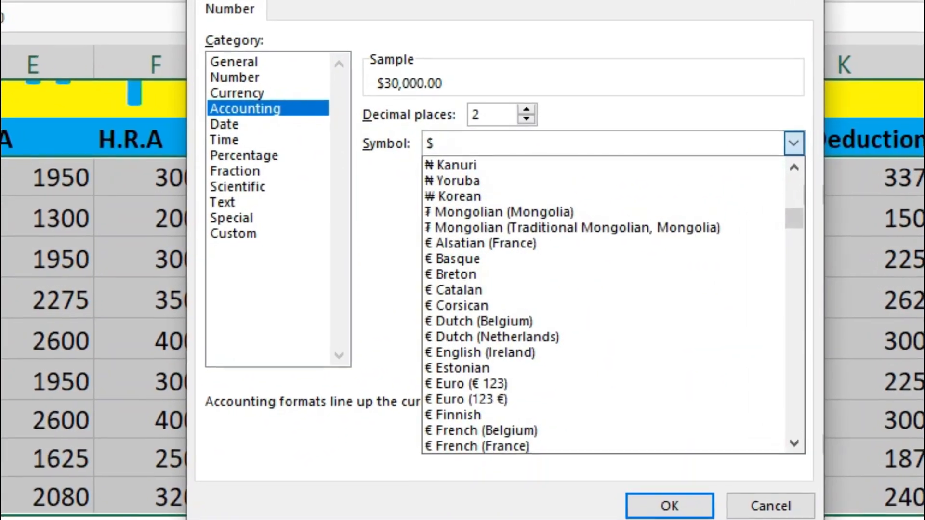
pyautogui.scroll(-9, 559, 326)
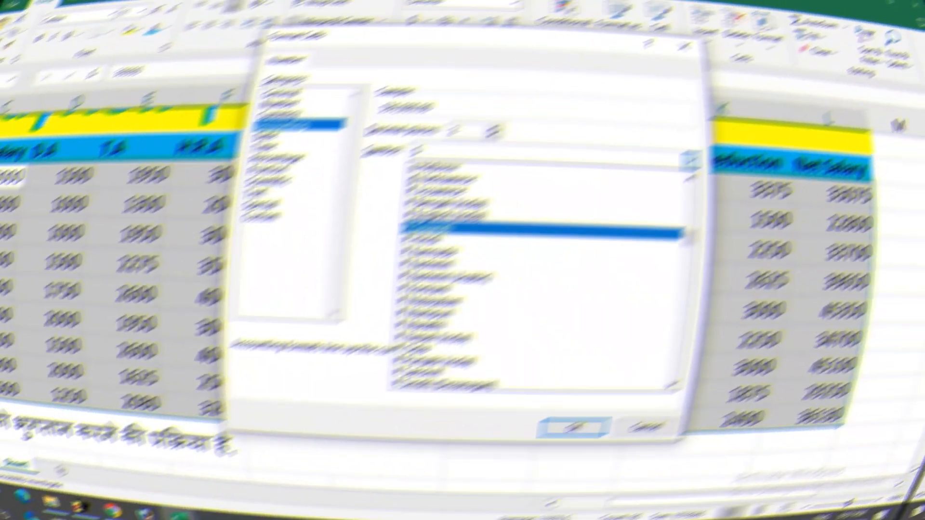
pyautogui.click(548, 231)
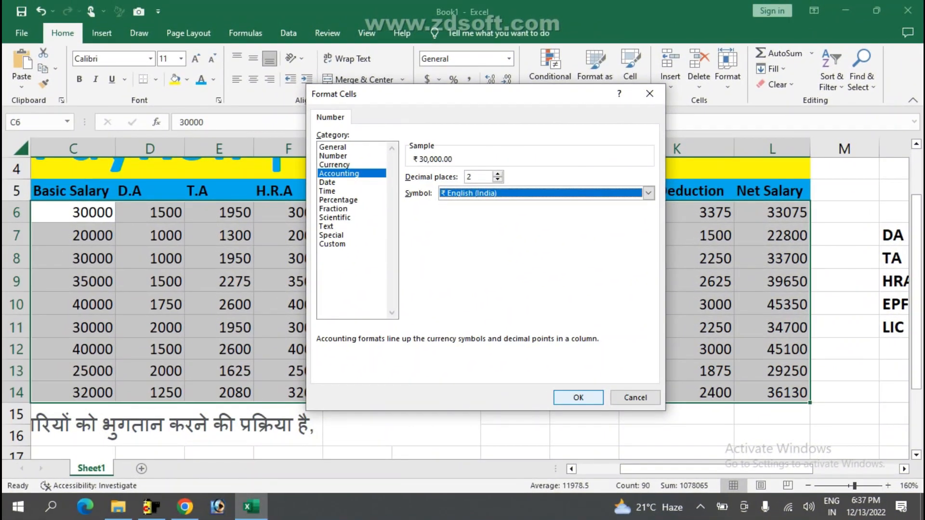
pyautogui.press('Return')
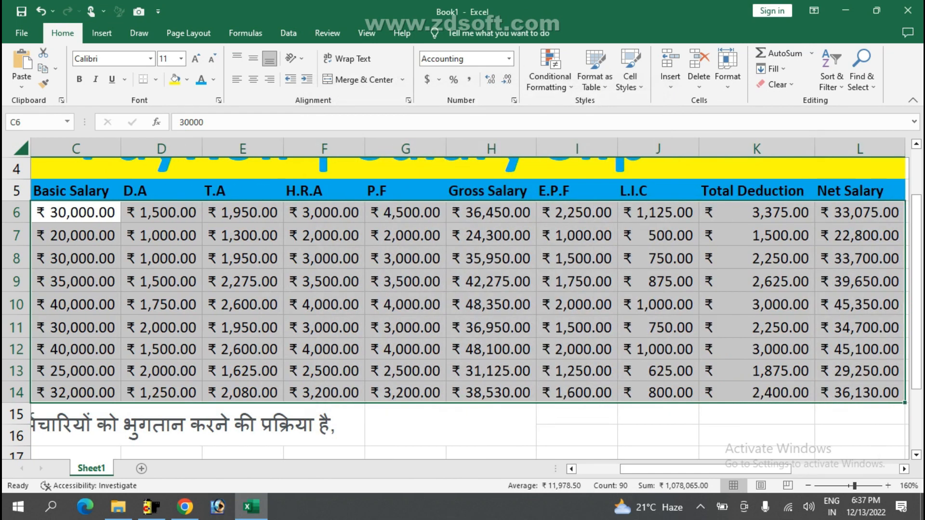
# Step: Reduce the rupee amounts in C6:L14 to zero decimal places
pyautogui.scroll(-3, 463, 298)
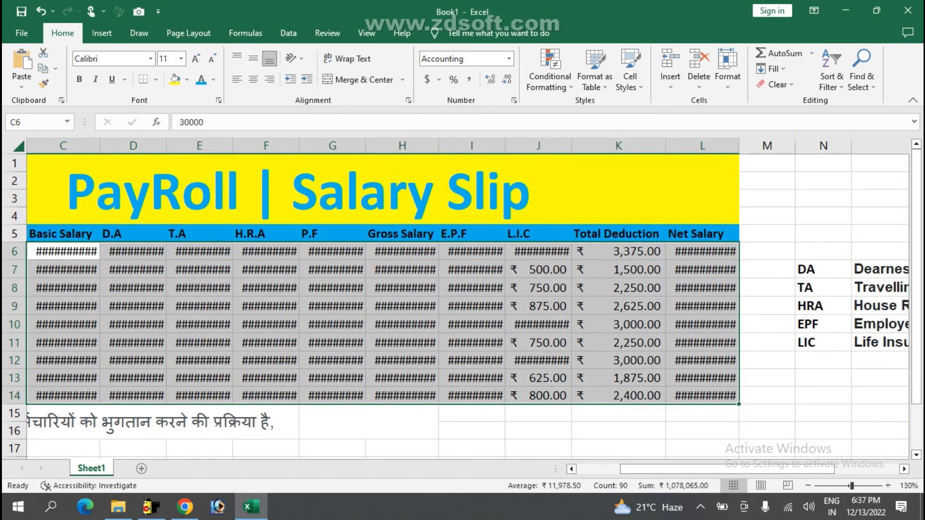
pyautogui.scroll(-6, 463, 299)
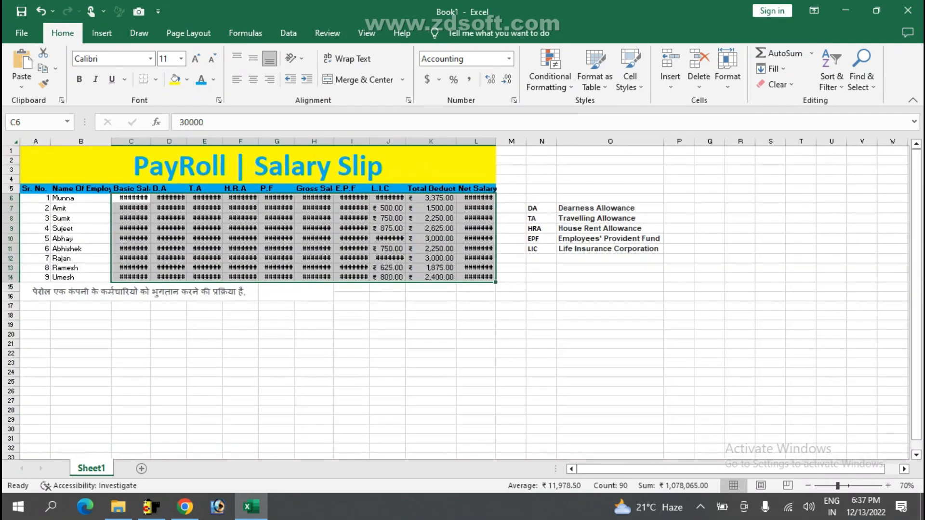
pyautogui.scroll(3, 463, 299)
pyautogui.scroll(4, 462, 299)
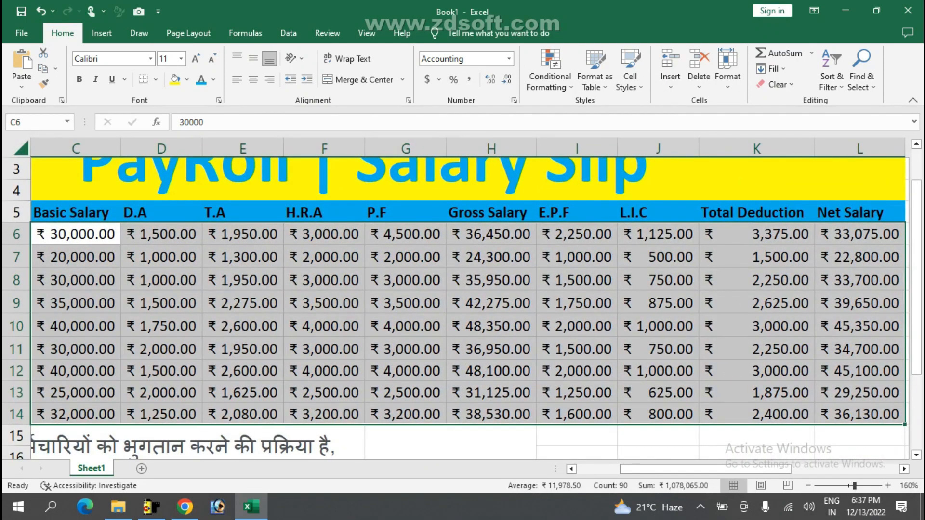
pyautogui.click(161, 256)
pyautogui.click(76, 235)
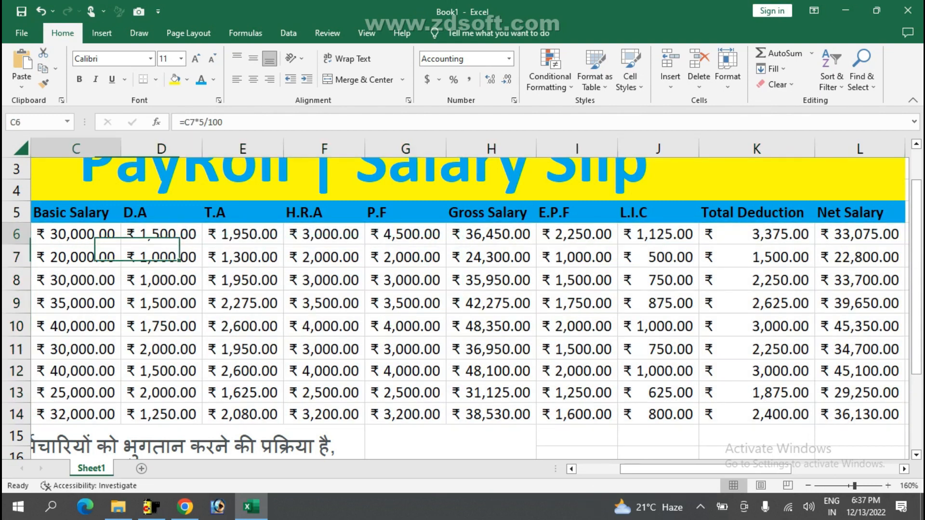
pyautogui.moveTo(76, 235); pyautogui.dragTo(858, 415)
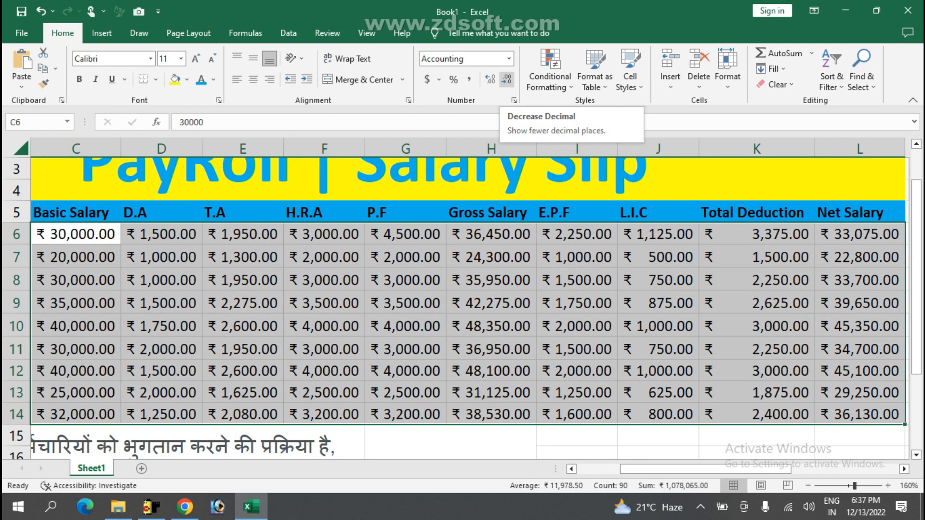
pyautogui.click(507, 79)
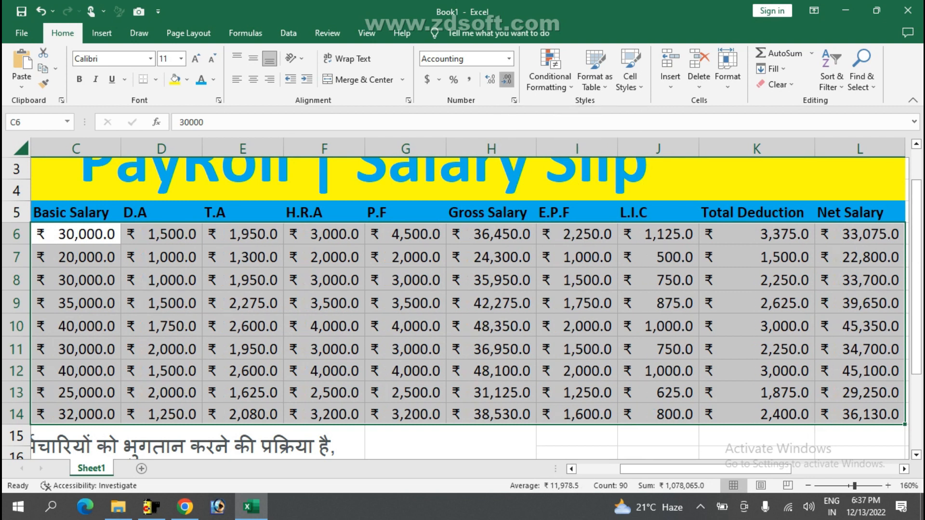
pyautogui.click(507, 79)
pyautogui.click(577, 349)
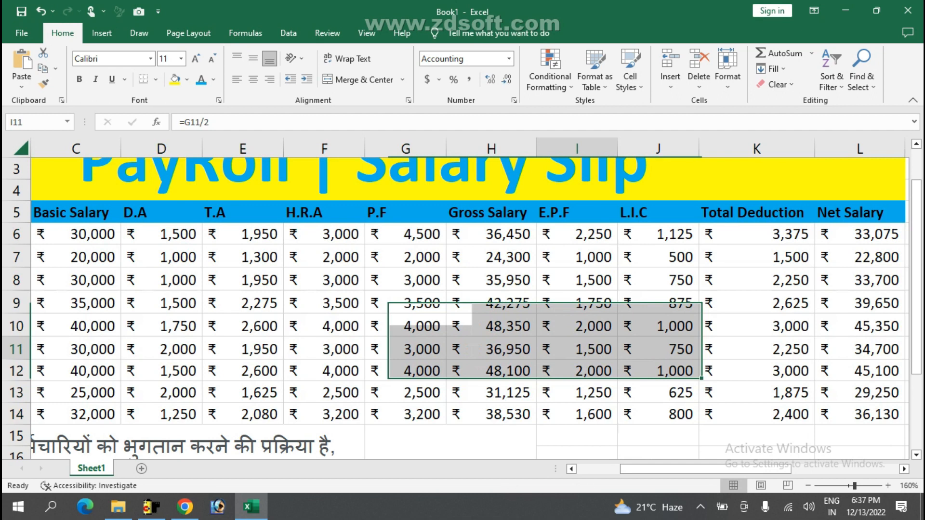
# Step: Convert the salary slip range A5:L14 into a table, using row 5 as its headers
pyautogui.moveTo(77, 234); pyautogui.dragTo(858, 415)
pyautogui.moveTo(687, 469); pyautogui.dragTo(644, 469)
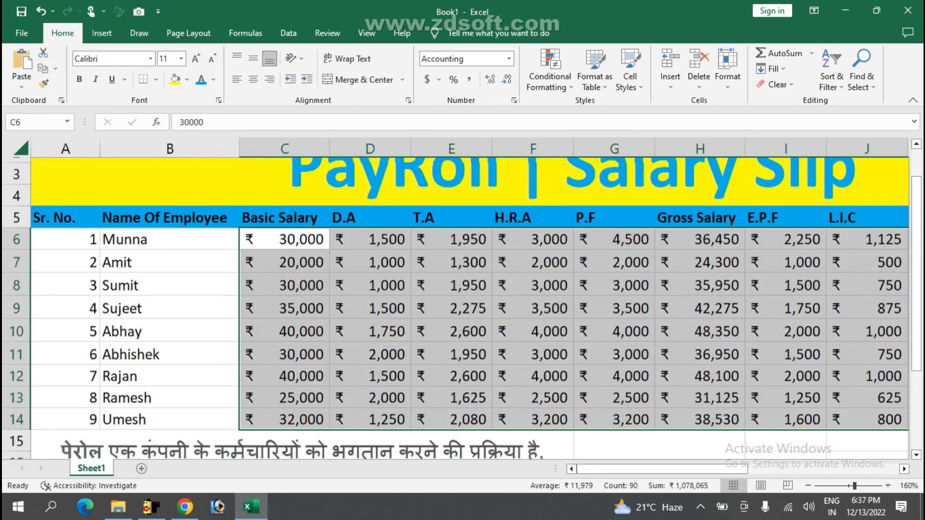
pyautogui.scroll(2, 463, 303)
pyautogui.scroll(-3, 462, 303)
pyautogui.scroll(2, 463, 303)
pyautogui.click(62, 191)
pyautogui.moveTo(63, 191); pyautogui.dragTo(819, 400)
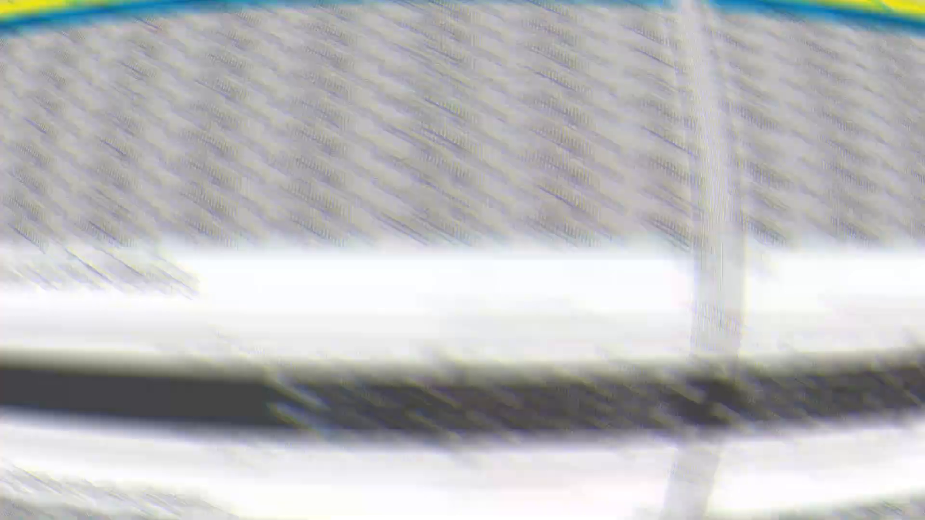
pyautogui.hscroll(3, 463, 299)
pyautogui.hscroll(-2, 463, 299)
pyautogui.hotkey('ctrl', 't')
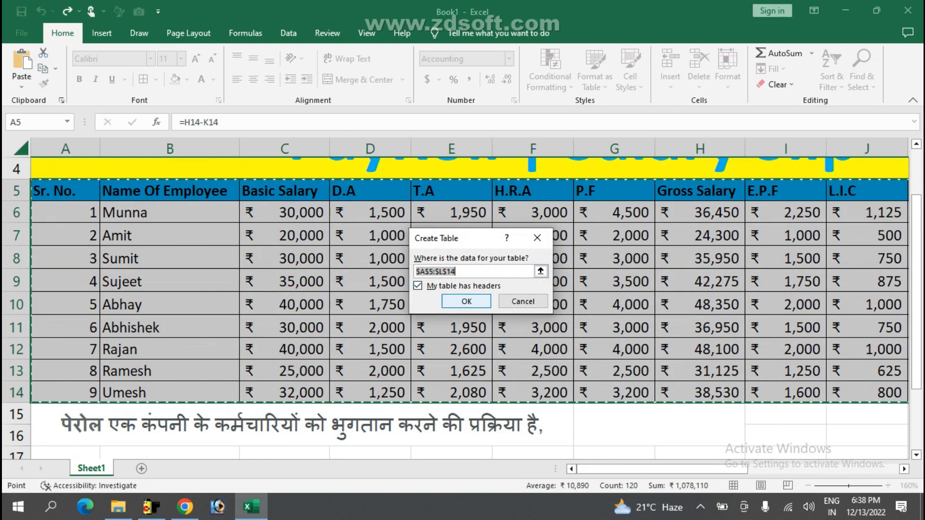
pyautogui.press('Return')
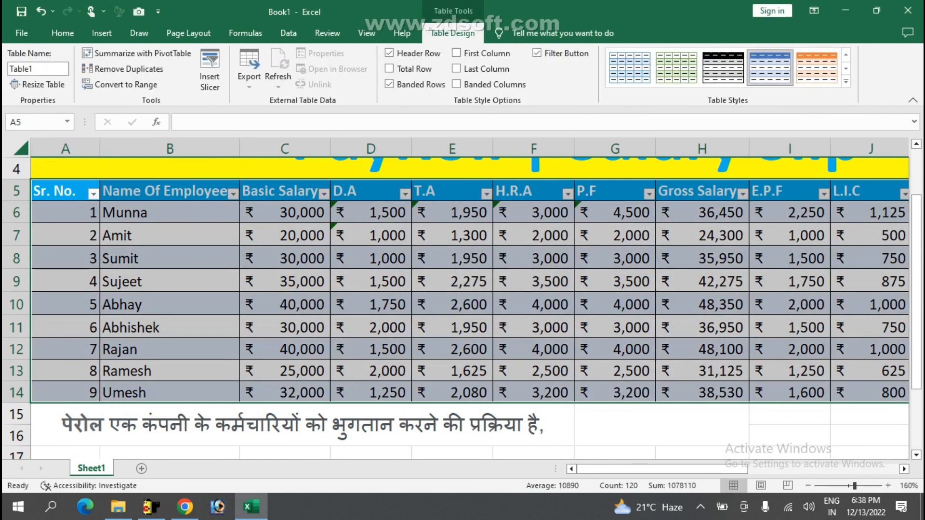
# Step: Filter the table's Name Of Employee column to show only the second employee's record
pyautogui.click(169, 235)
pyautogui.click(232, 193)
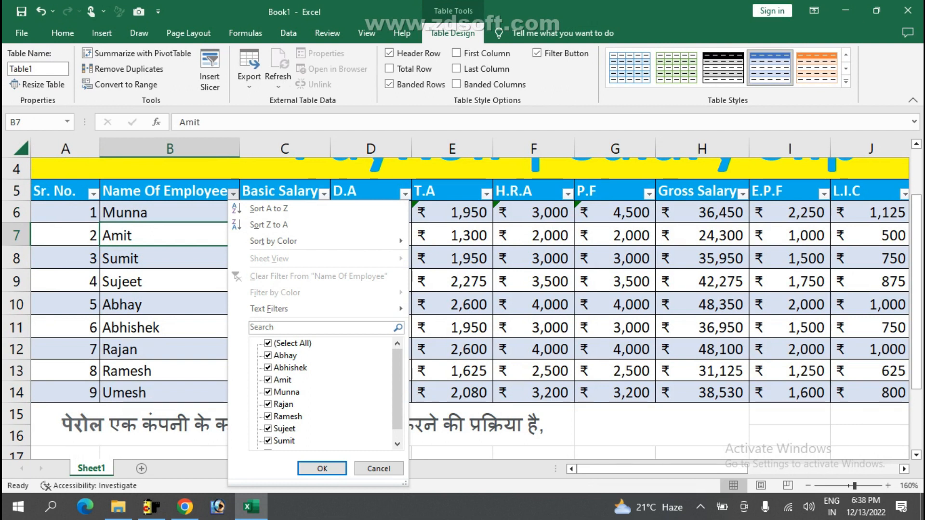
pyautogui.click(292, 343)
pyautogui.click(292, 343)
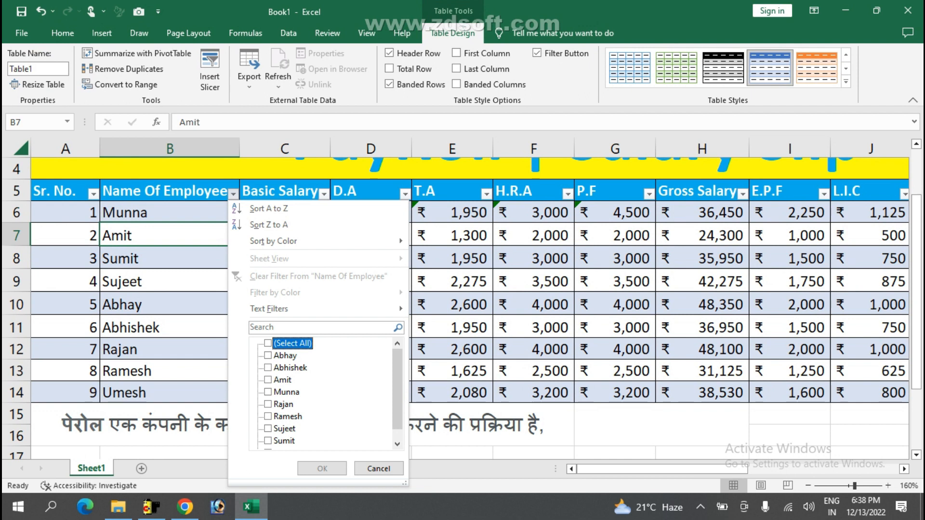
pyautogui.click(282, 380)
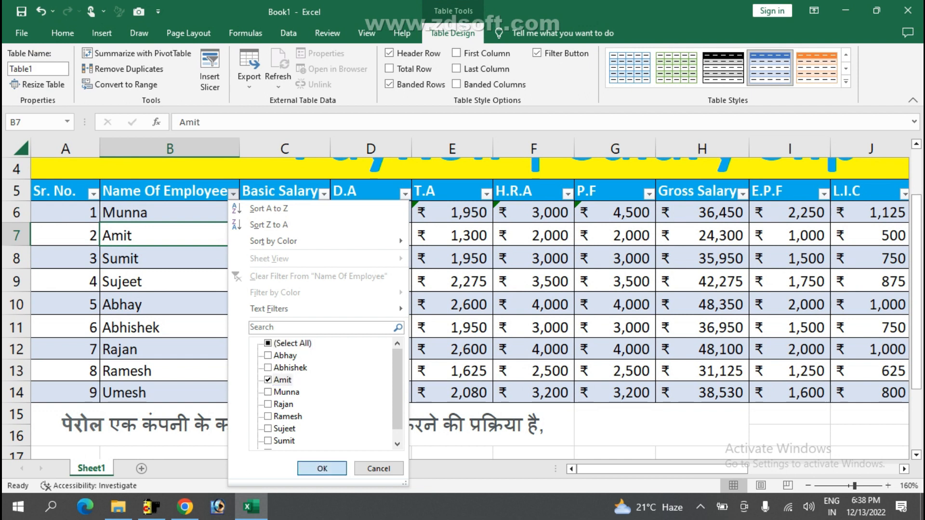
pyautogui.click(322, 469)
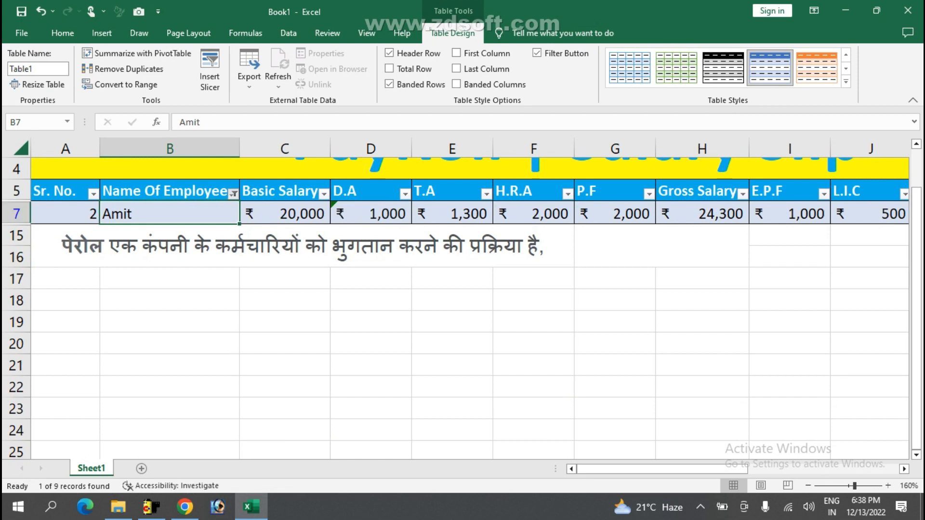
# Step: Reselect all names in the Name Of Employee filter to restore every employee's record
pyautogui.hotkey('alt', 'Down')
pyautogui.click(268, 343)
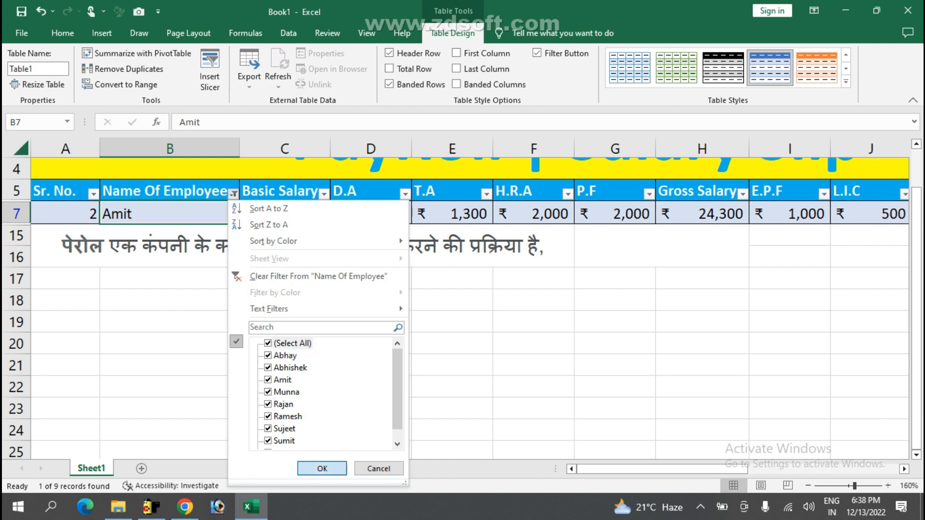
pyautogui.click(322, 469)
pyautogui.scroll(1, 462, 309)
pyautogui.scroll(-1, 463, 308)
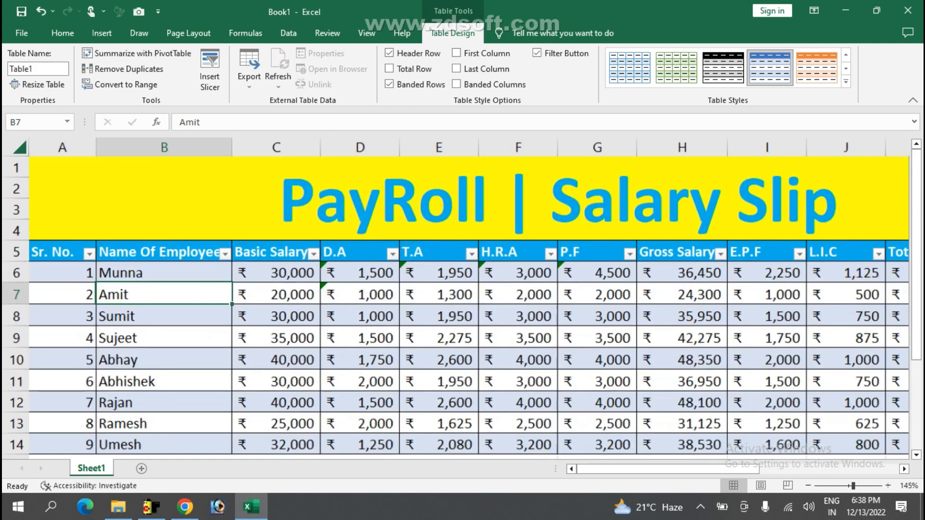
pyautogui.scroll(-1, 462, 299)
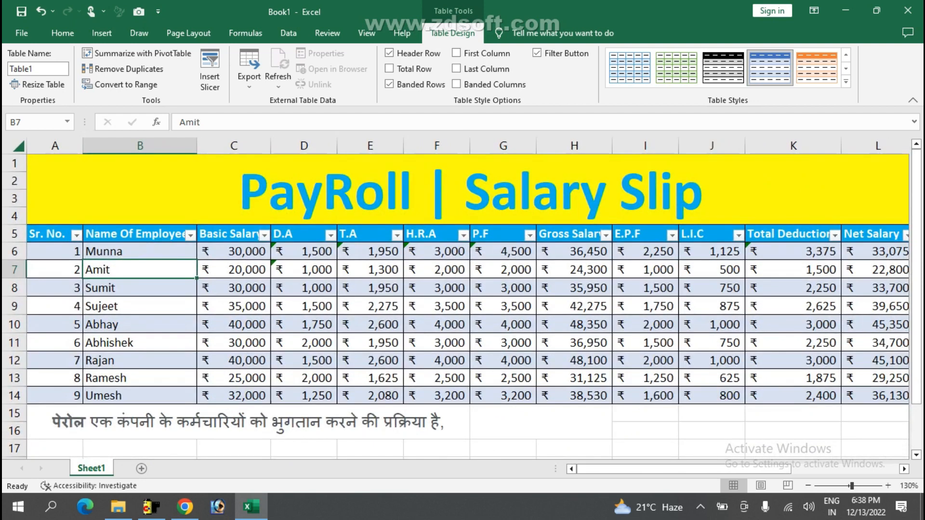
pyautogui.scroll(-1, 462, 299)
pyautogui.scroll(-1, 463, 299)
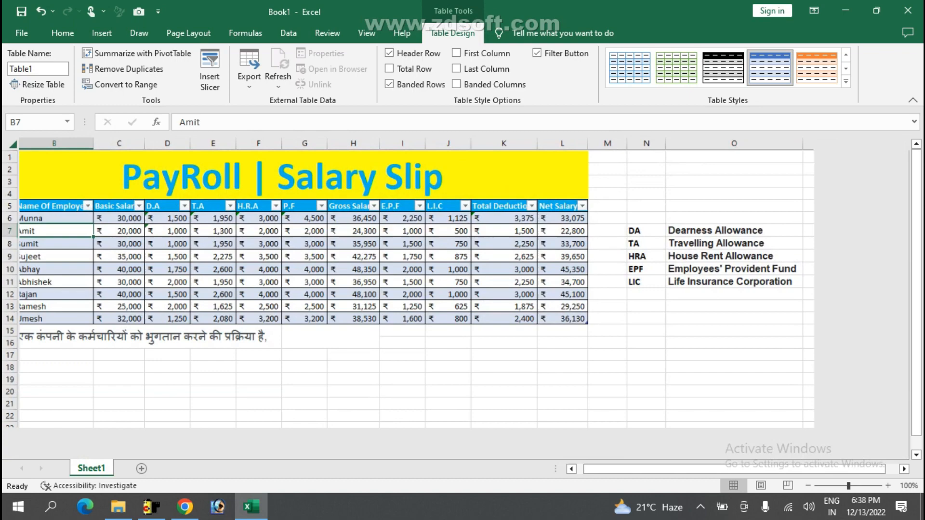